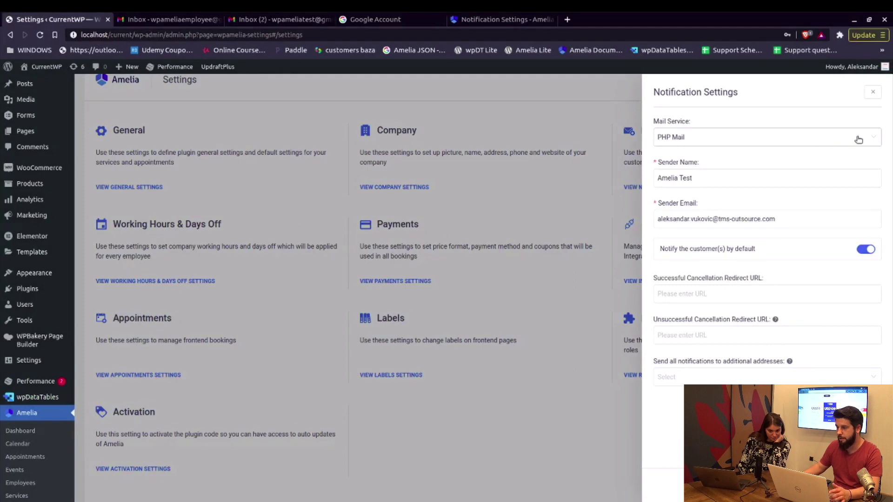
# Switch Amelia's mail service to SMTP and enter smtp.gmail.com as the SMTP host.
pyautogui.click(873, 141)
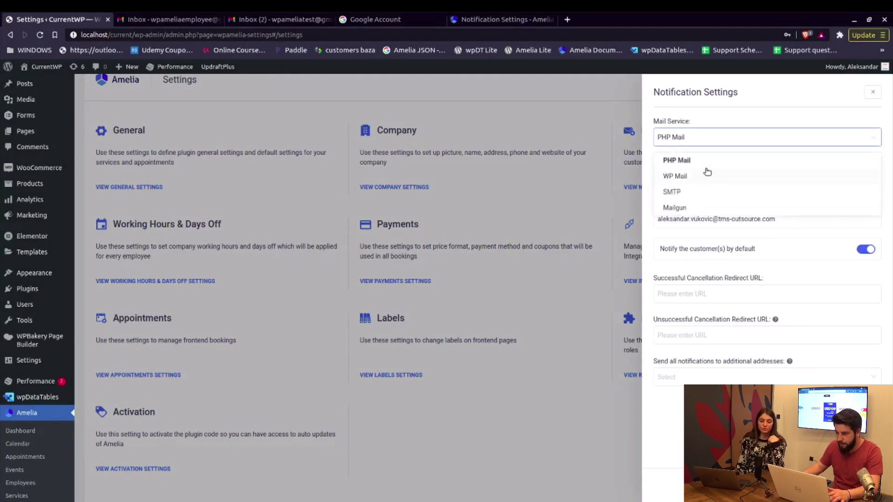
pyautogui.click(688, 194)
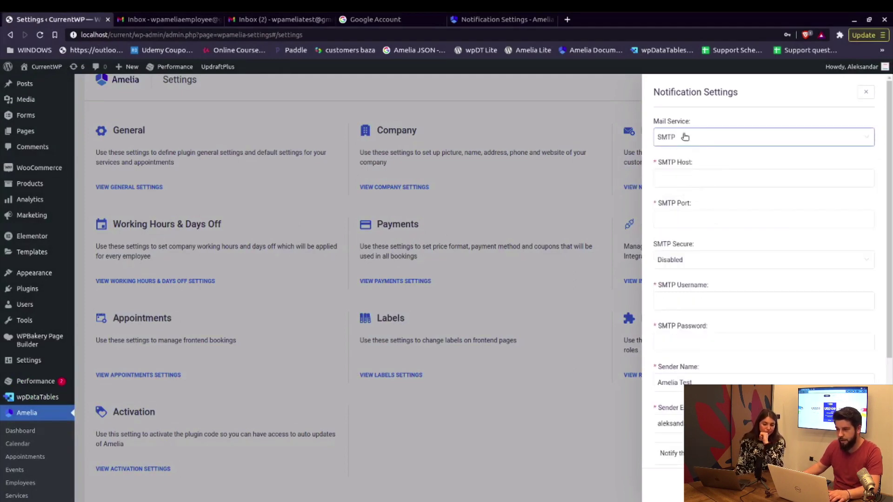
pyautogui.click(682, 177)
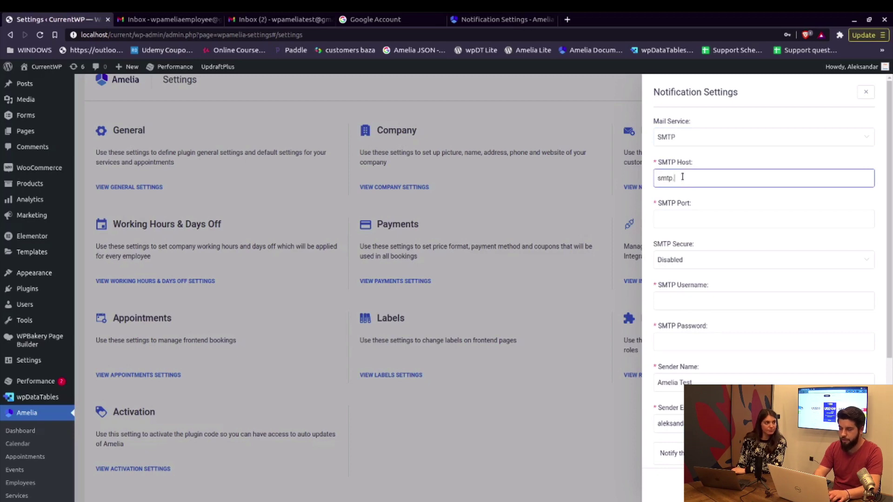
pyautogui.write('smtp.gmail.com')
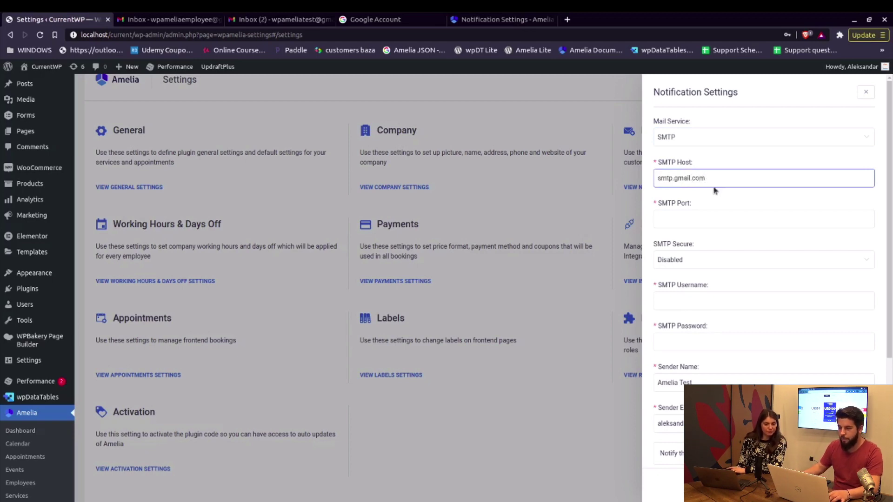
# Find Less secure app access in Google Account security by searching 'less'.
pyautogui.click(391, 23)
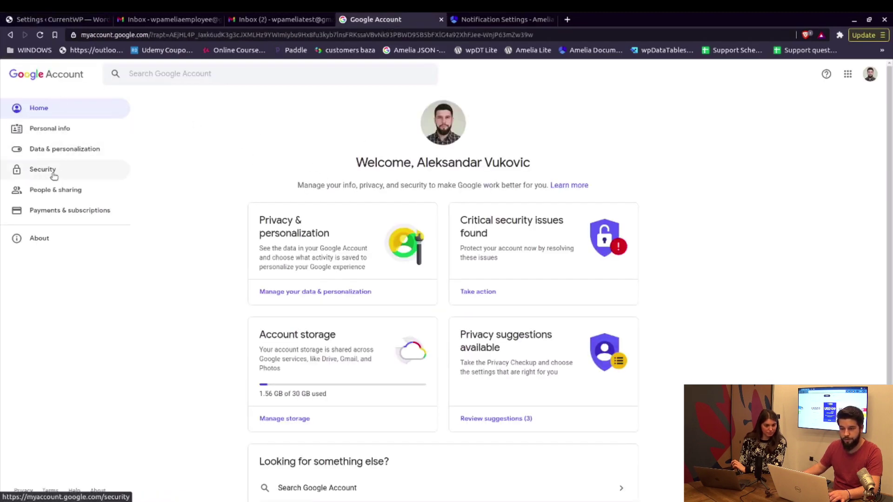
pyautogui.click(42, 169)
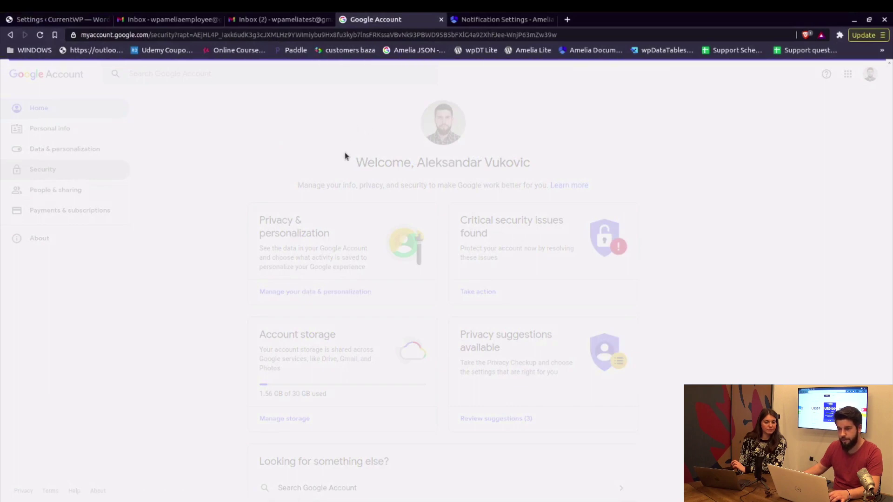
pyautogui.click(174, 73)
pyautogui.write('less')
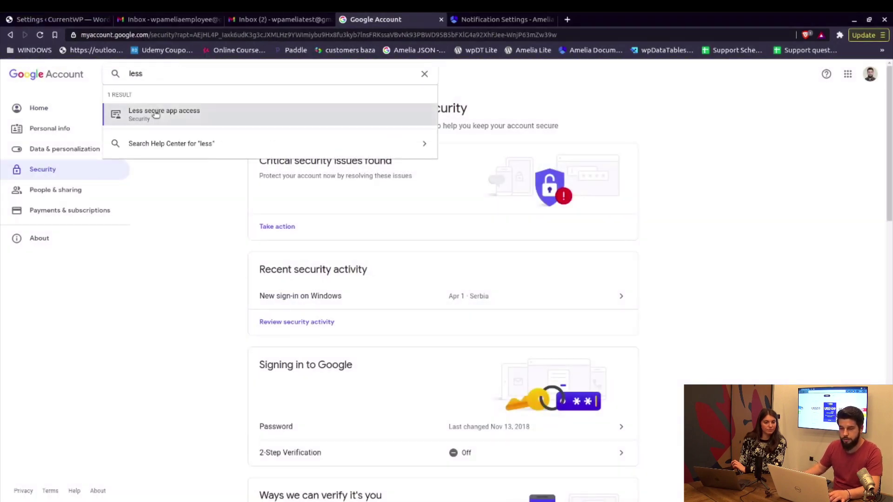
pyautogui.click(254, 113)
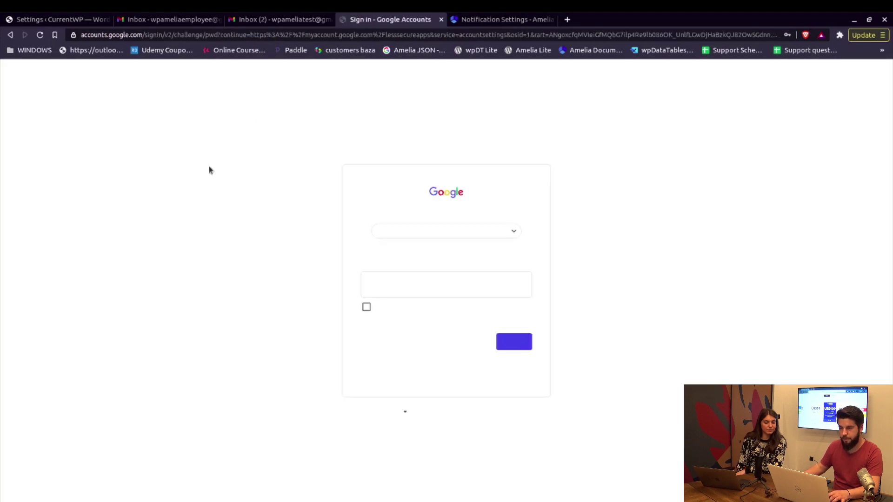
# Re-confirm the account password to keep less secure app access on, then return to Amelia's SMTP port.
pyautogui.click(432, 279)
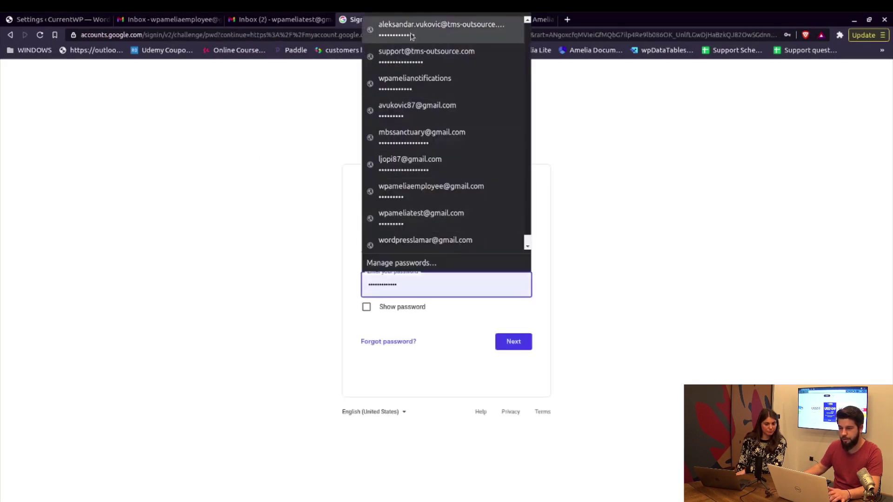
pyautogui.click(412, 37)
pyautogui.click(510, 339)
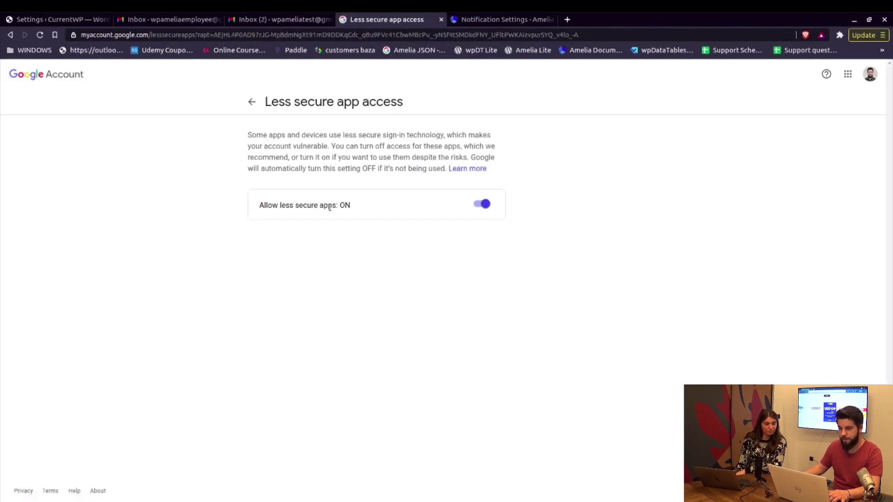
pyautogui.click(56, 19)
pyautogui.click(699, 213)
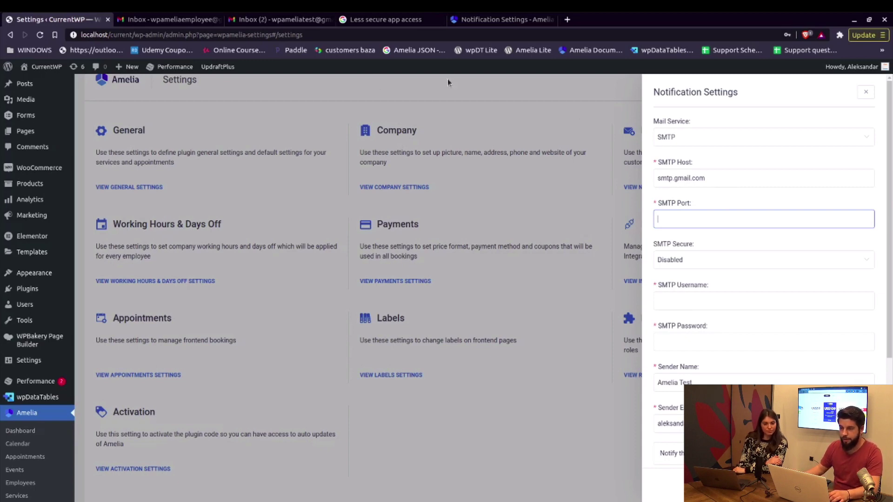
# Look up Gmail's recommended SMTP port in the docs, choosing 587 TLS over 465.
pyautogui.click(500, 19)
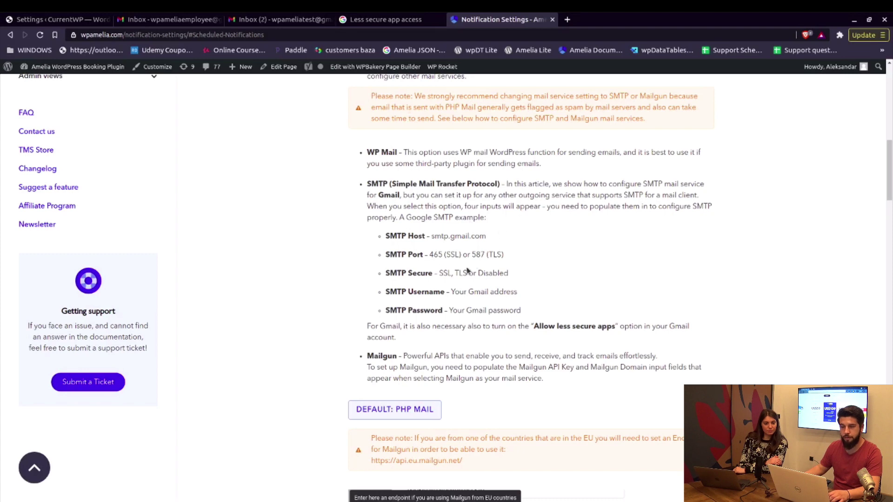
pyautogui.doubleClick(432, 255)
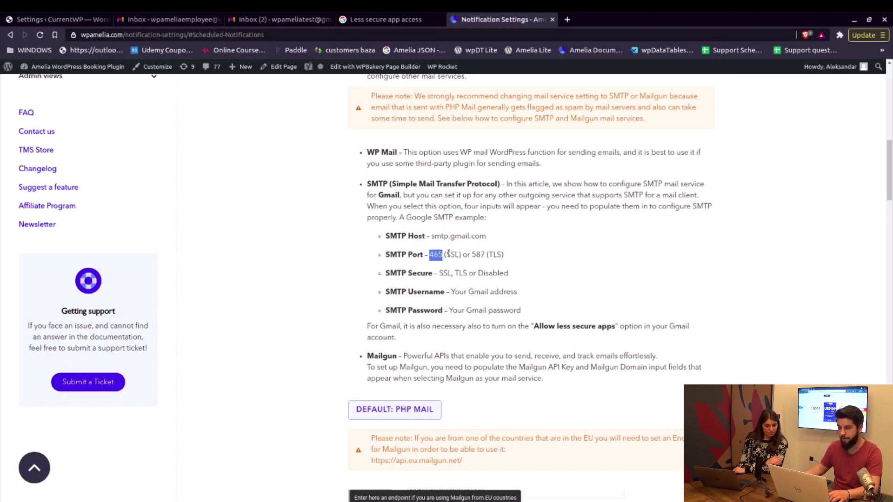
pyautogui.moveTo(447, 254); pyautogui.dragTo(455, 255)
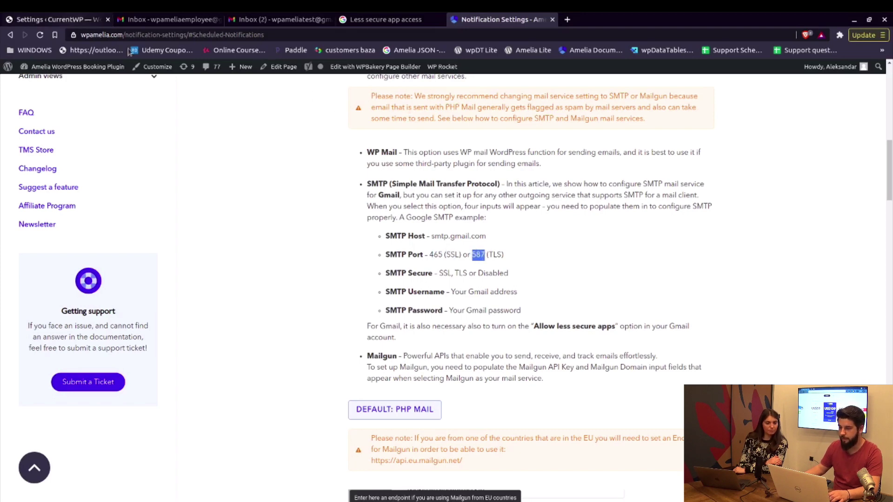
# Set Amelia's SMTP port to 587 and SMTP security to TLS.
pyautogui.click(56, 19)
pyautogui.write('587')
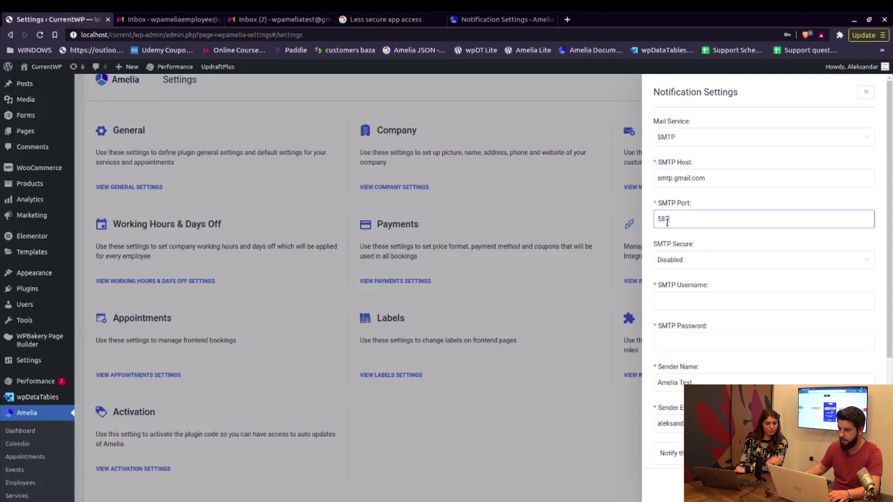
pyautogui.click(699, 263)
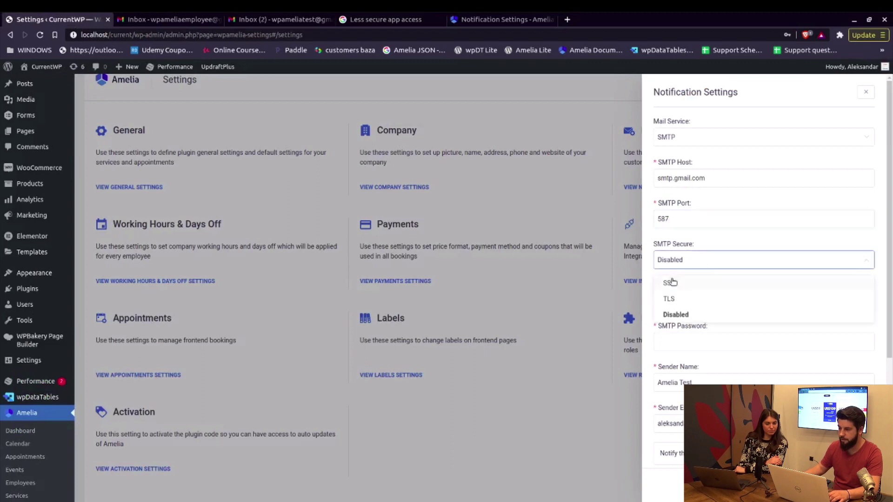
pyautogui.click(686, 300)
pyautogui.click(711, 282)
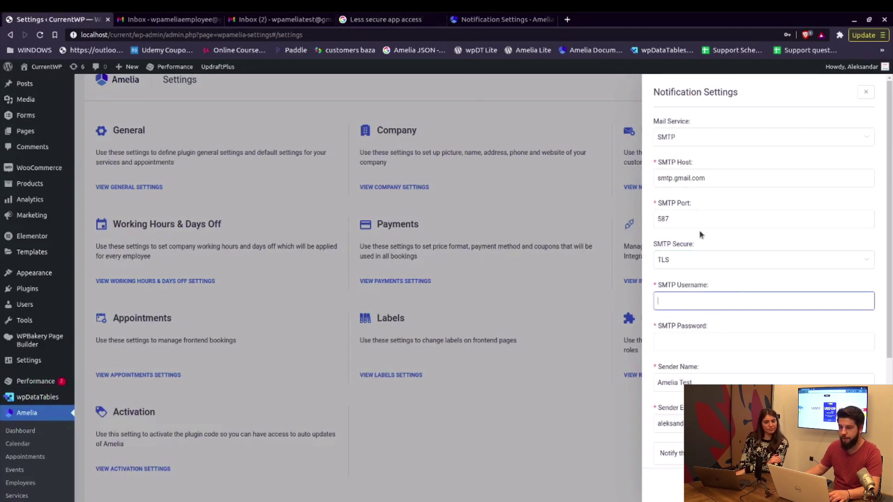
pyautogui.click(386, 19)
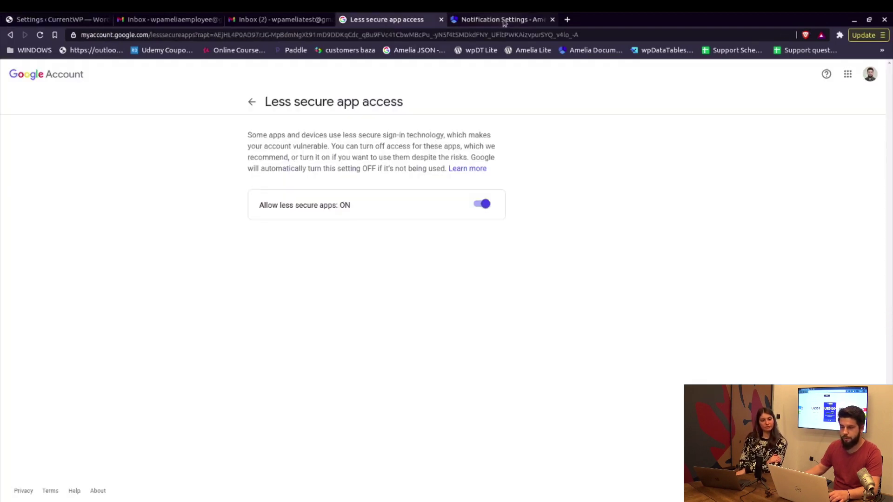
# Recheck the 465 SSL and 587 TLS port options in the Amelia docs, then return to settings.
pyautogui.click(505, 19)
pyautogui.moveTo(429, 255); pyautogui.dragTo(459, 255)
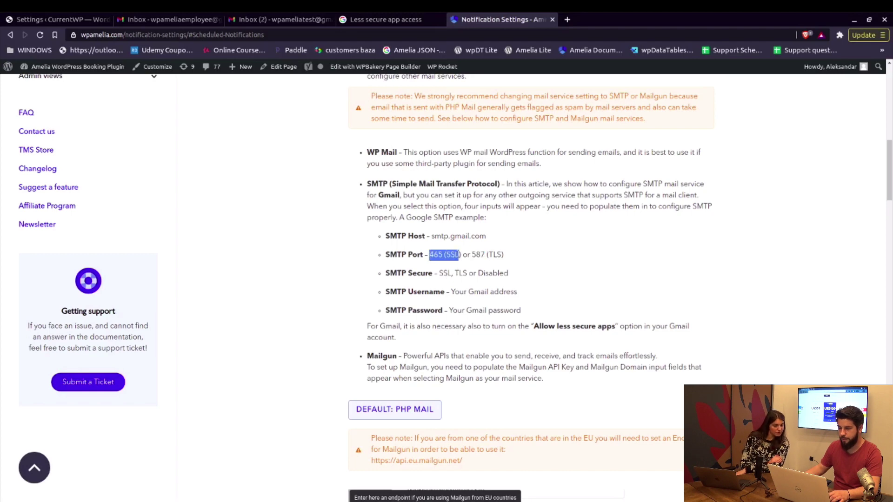
pyautogui.click(471, 254)
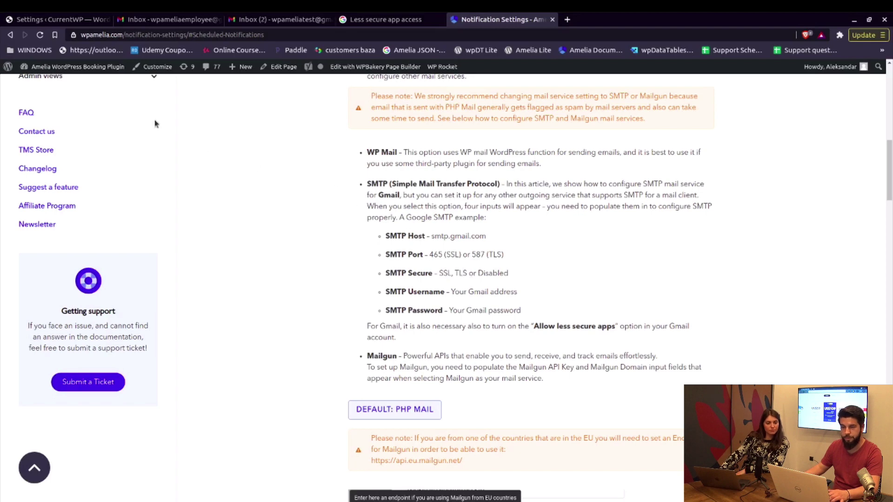
pyautogui.click(54, 19)
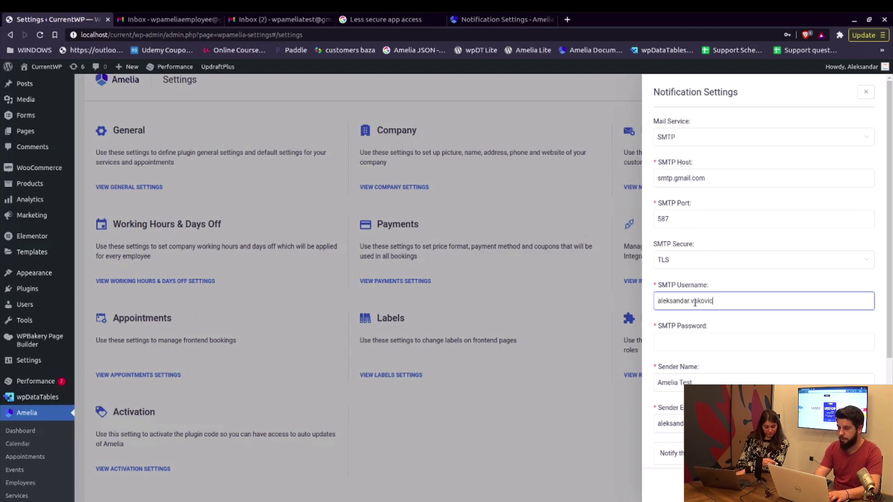
# Finish the SMTP username with the Gmail address and fill the saved SMTP password.
pyautogui.write('tms-')
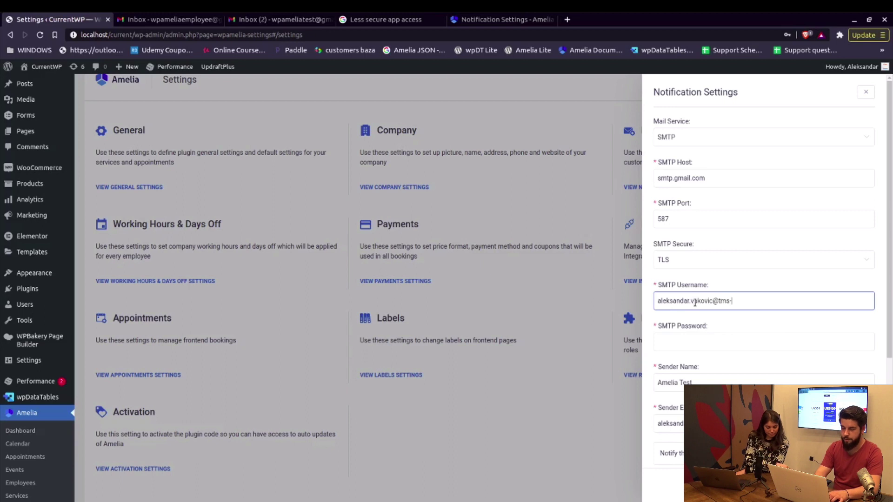
pyautogui.write('outsource.com')
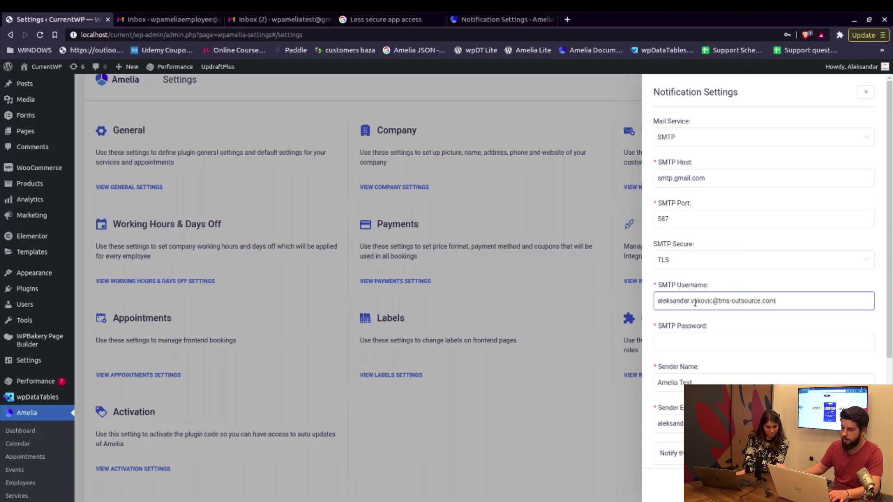
pyautogui.click(701, 346)
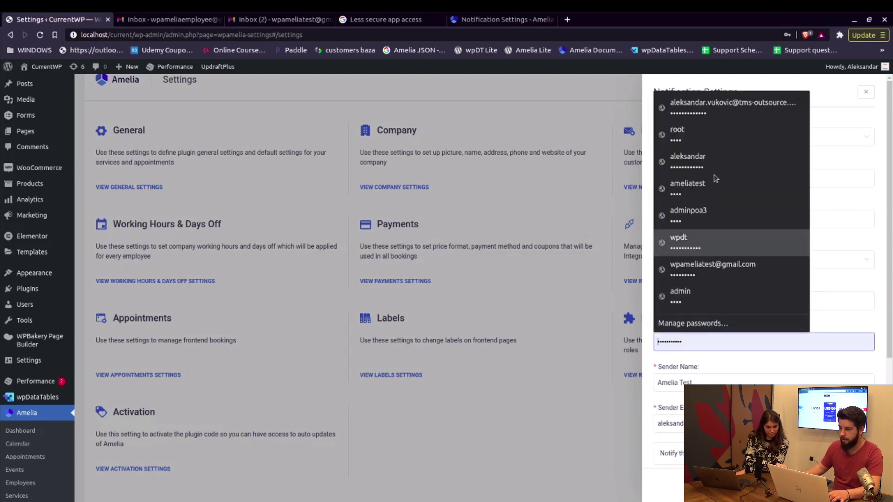
pyautogui.click(713, 115)
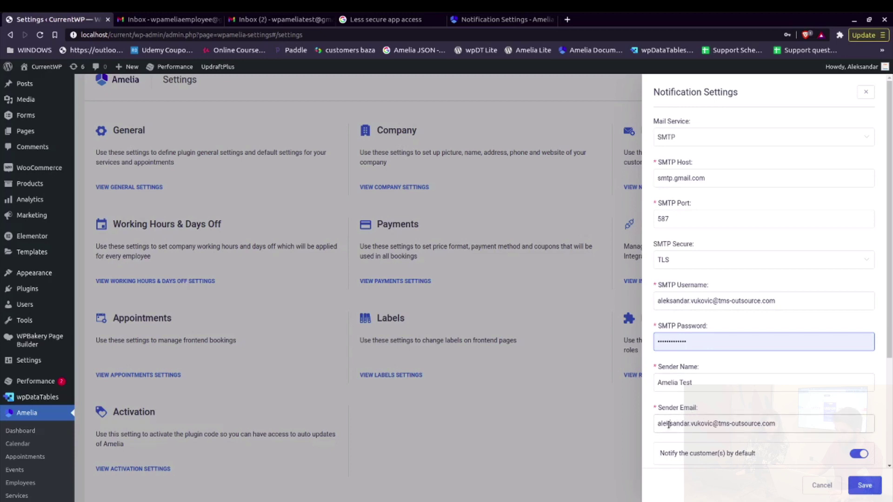
# Keep the original sender email by undoing the 'noreply' edit.
pyautogui.doubleClick(669, 425)
pyautogui.write('noreply')
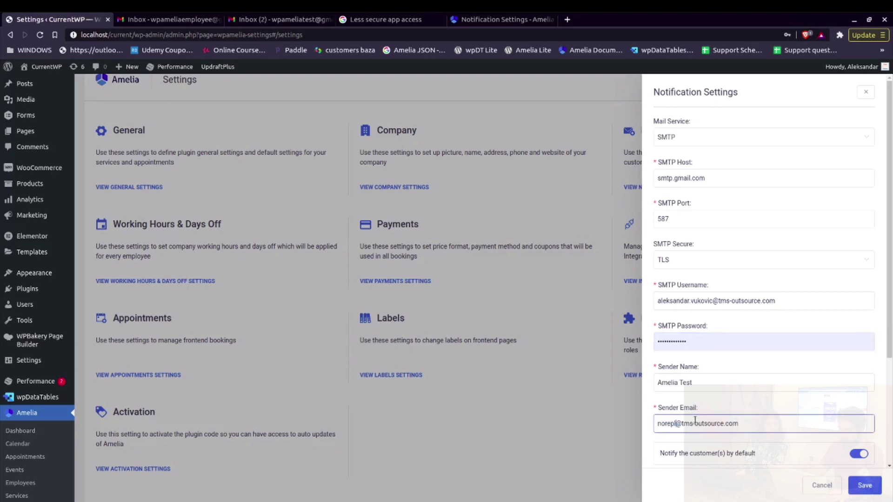
pyautogui.hotkey('ctrl', 'z')
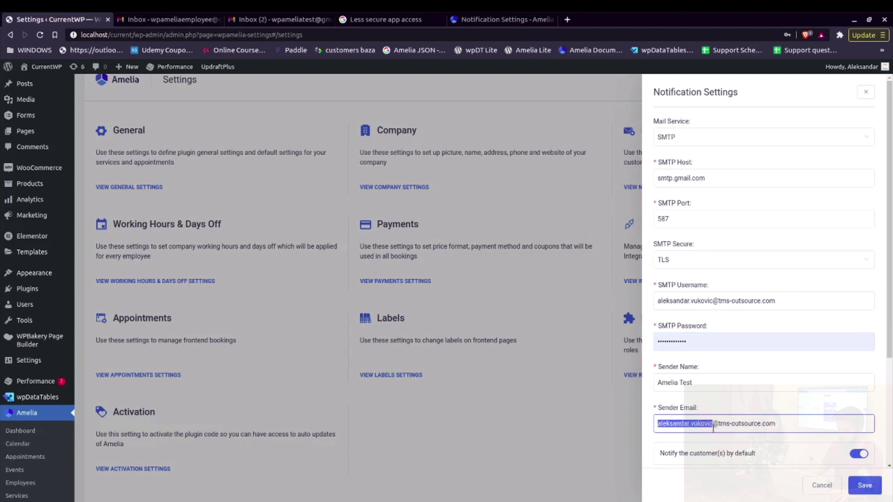
pyautogui.click(746, 422)
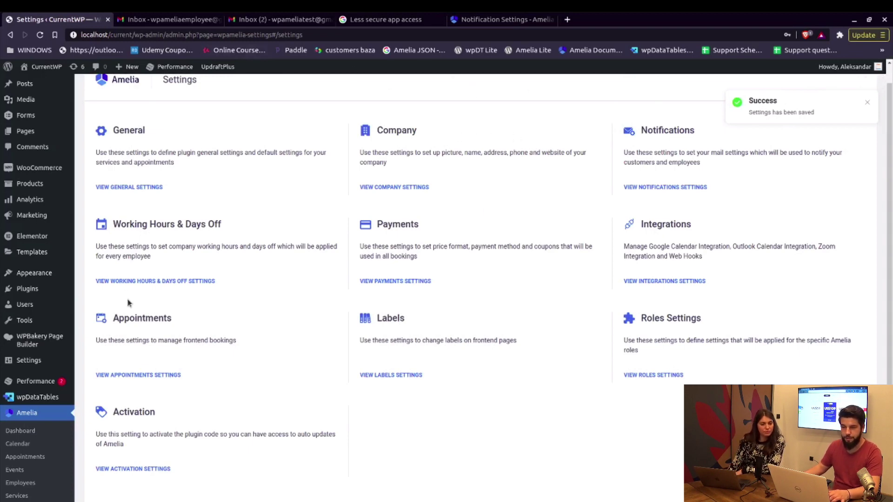
pyautogui.scroll(-2, 136, 346)
# Open the customer Appointment Approved email template, comparing it with the employee version.
pyautogui.click(23, 474)
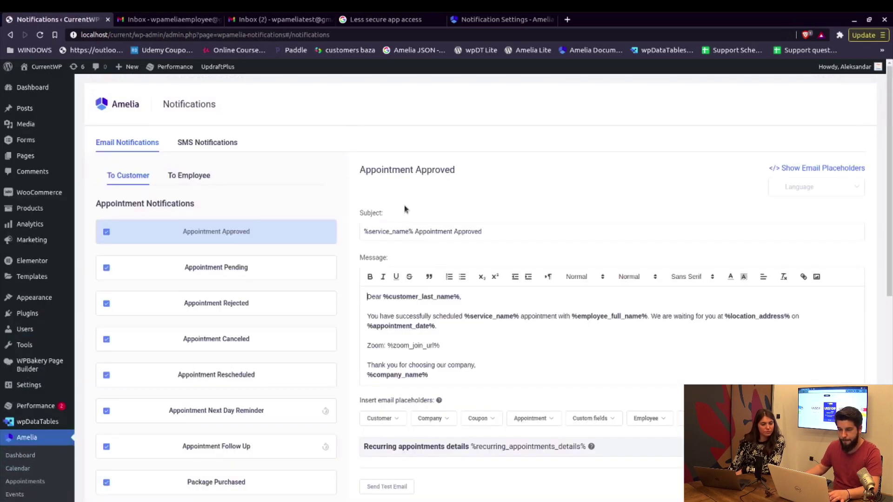
pyautogui.click(365, 299)
pyautogui.scroll(-3, 424, 343)
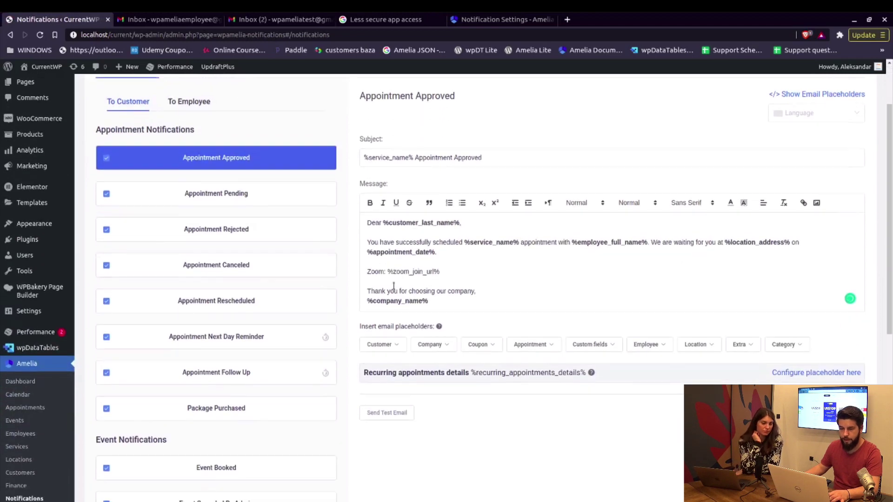
pyautogui.scroll(2, 395, 288)
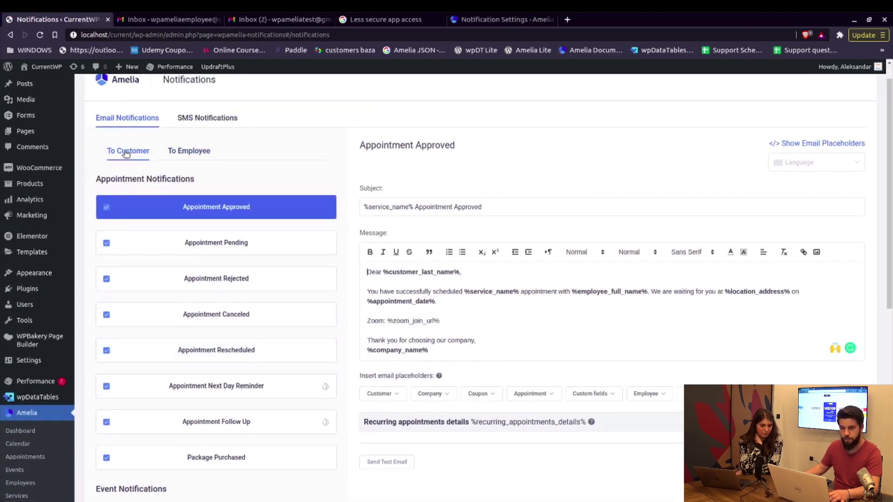
pyautogui.scroll(-4, 132, 313)
pyautogui.scroll(3, 150, 313)
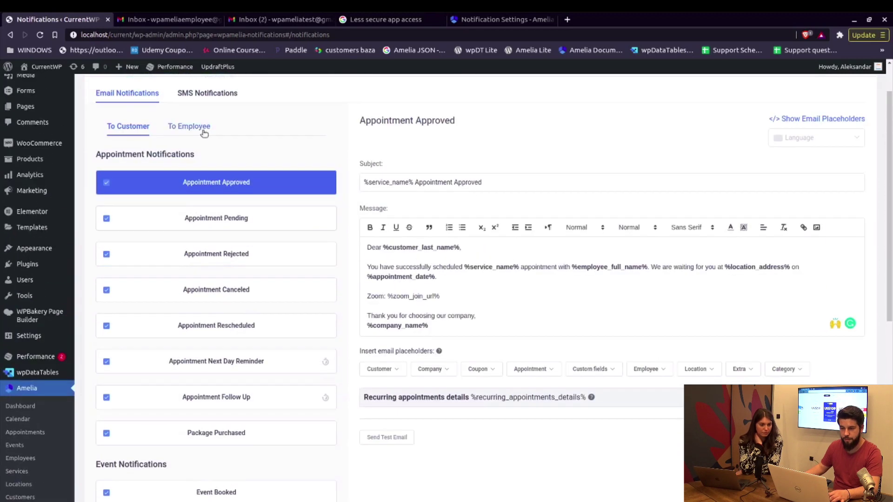
pyautogui.click(158, 131)
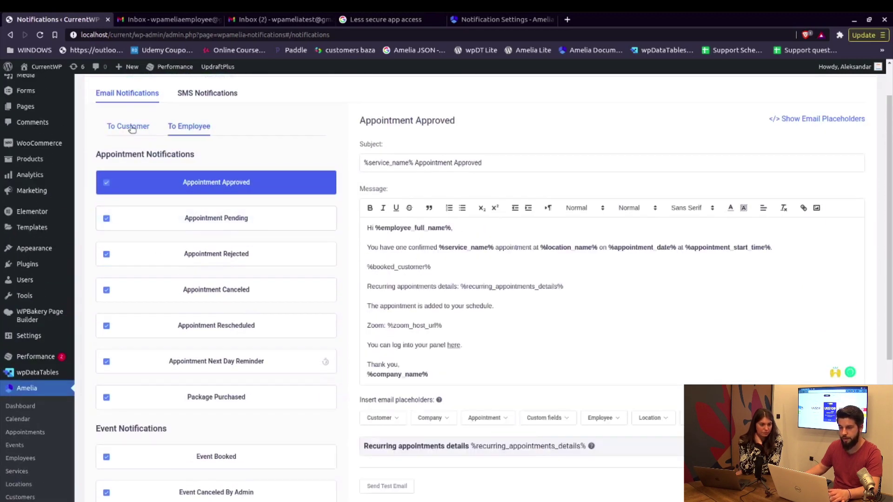
pyautogui.click(133, 129)
pyautogui.scroll(-1, 442, 256)
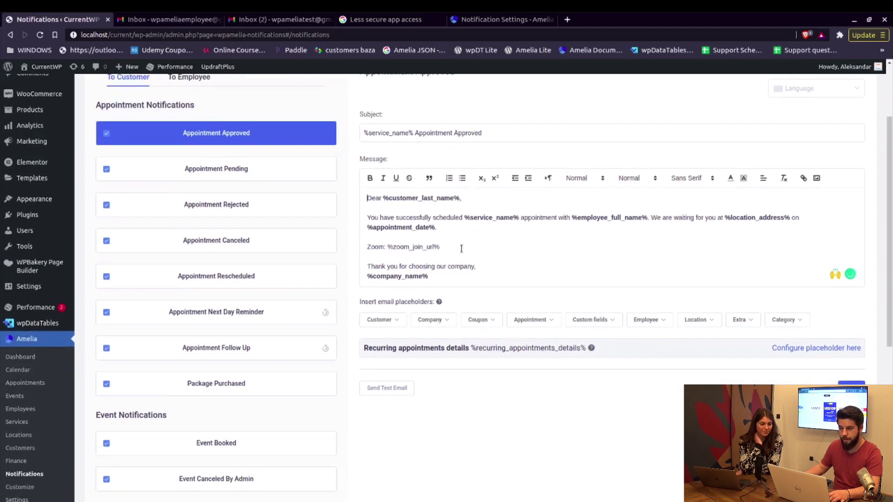
# Replace %customer_last_name% in the greeting with %customer_full_name%.
pyautogui.moveTo(383, 197); pyautogui.dragTo(461, 198)
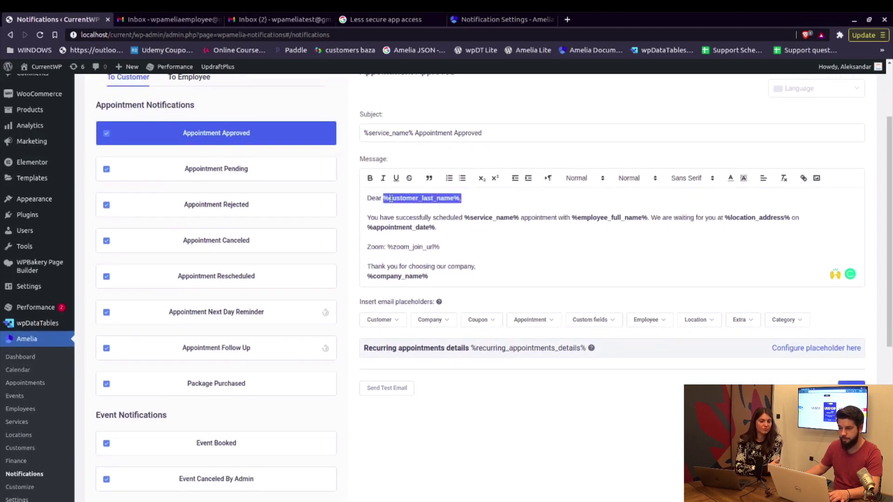
pyautogui.moveTo(384, 199); pyautogui.dragTo(460, 198)
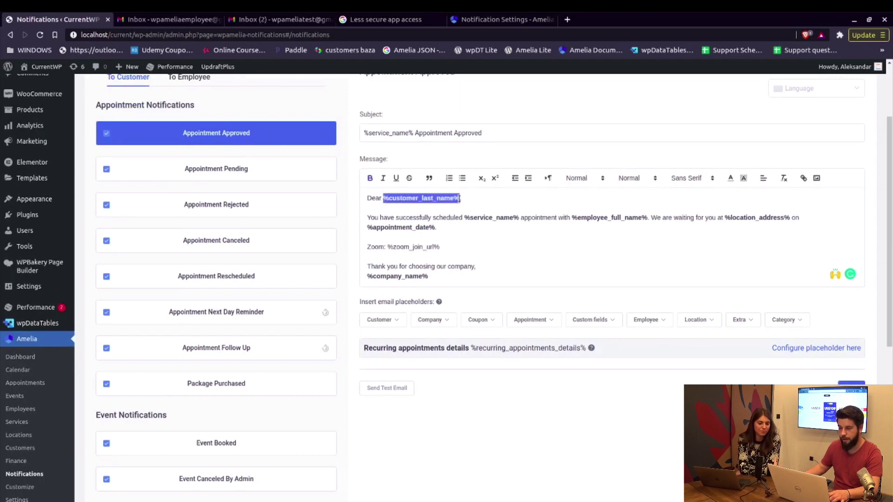
pyautogui.hotkey('ctrl', 'b')
pyautogui.moveTo(378, 320)
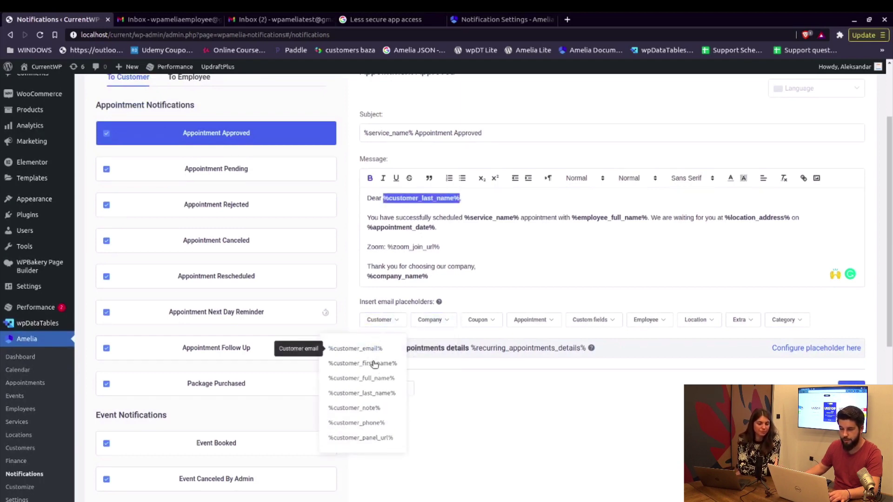
pyautogui.click(377, 379)
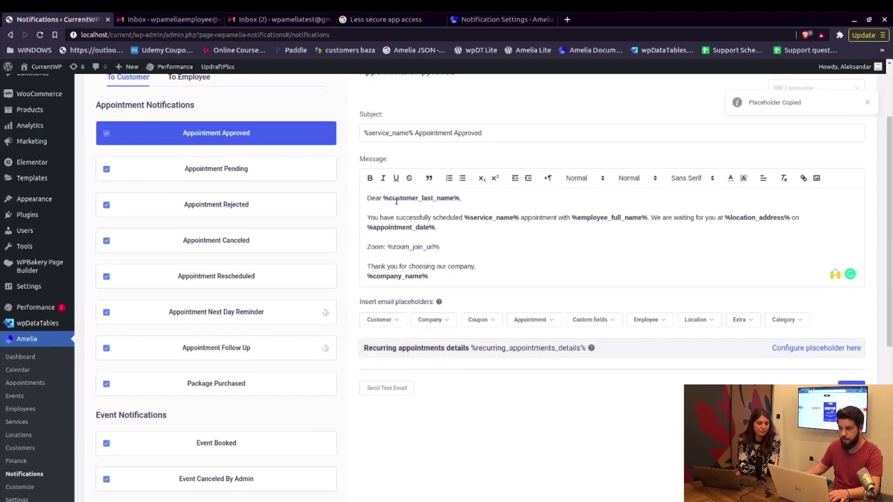
pyautogui.moveTo(384, 200); pyautogui.dragTo(510, 196)
pyautogui.click(563, 206)
pyautogui.write('%customer_full_name%')
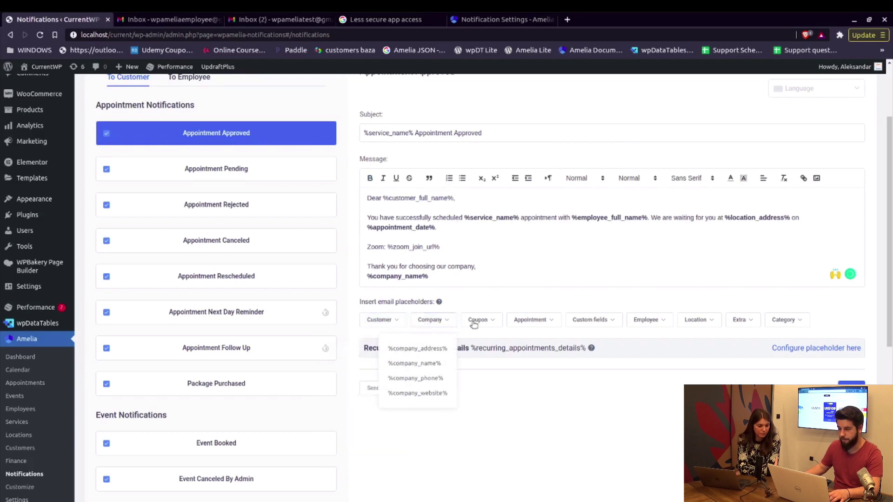
# Browse the placeholder lists for appointments and Event Booked, then return to Appointment Approved.
pyautogui.scroll(1, 810, 133)
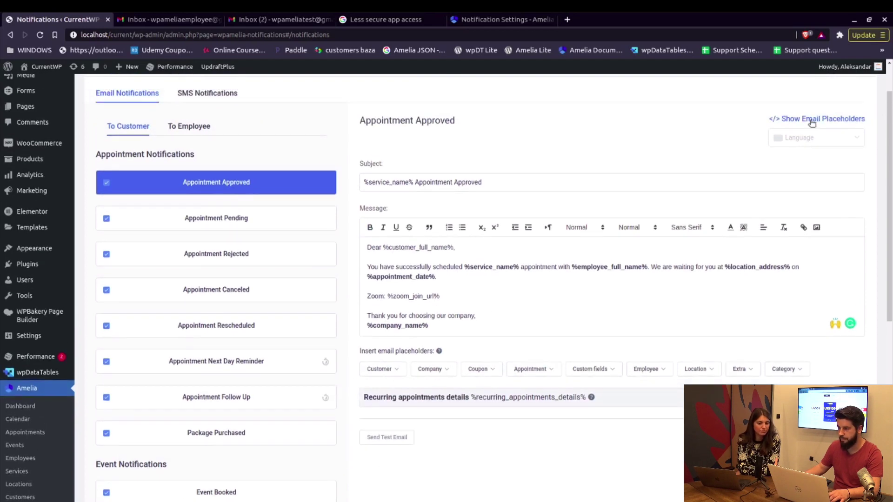
pyautogui.click(812, 121)
pyautogui.scroll(-2, 693, 216)
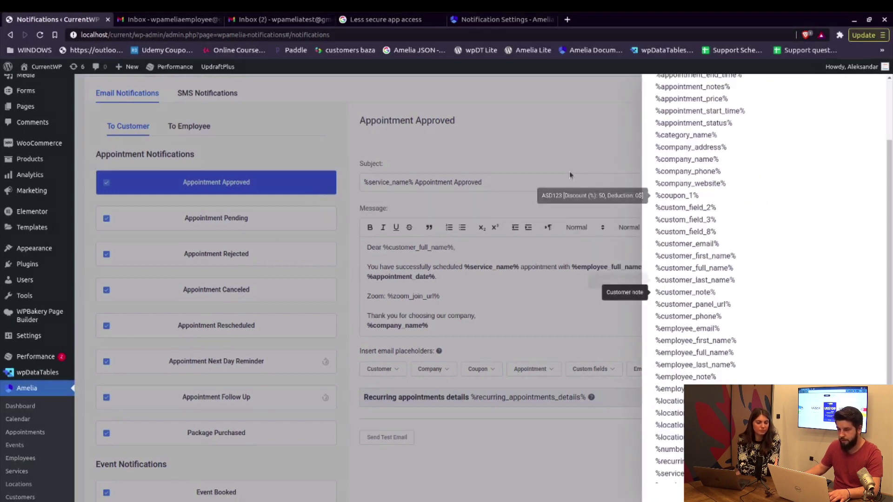
pyautogui.click(273, 265)
pyautogui.scroll(-2, 182, 360)
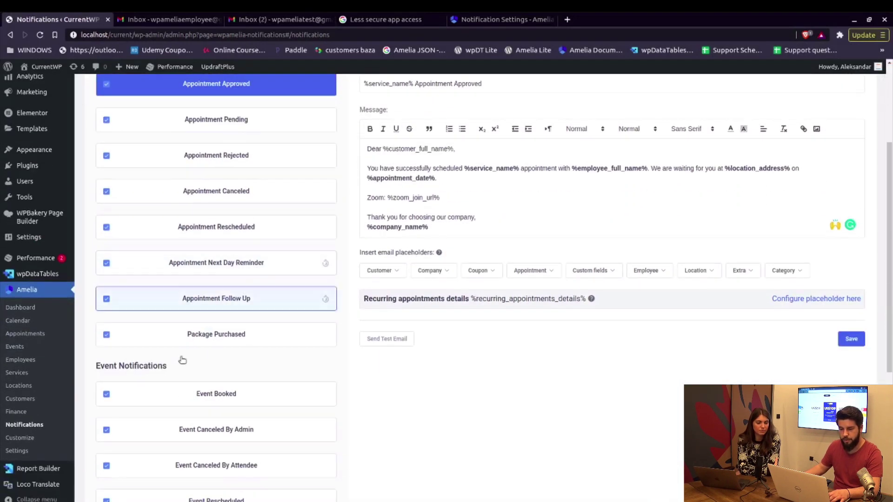
pyautogui.click(190, 393)
pyautogui.scroll(2, 819, 128)
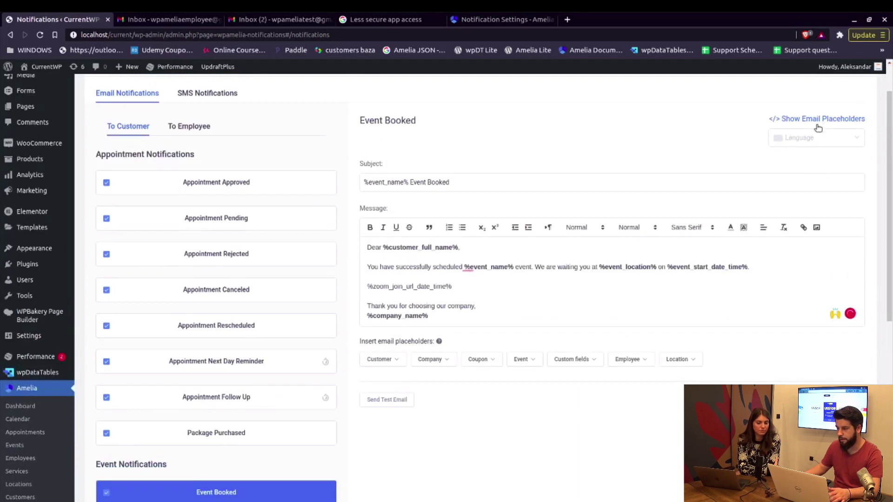
pyautogui.click(811, 123)
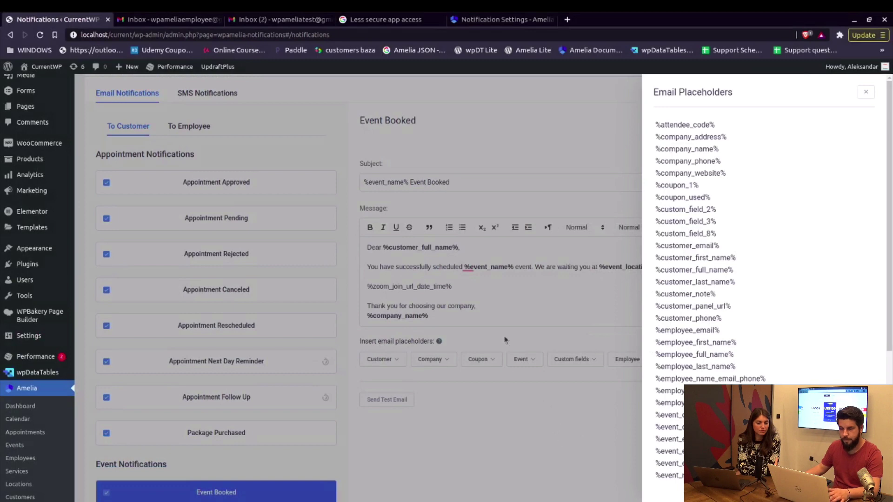
pyautogui.click(442, 307)
pyautogui.click(203, 187)
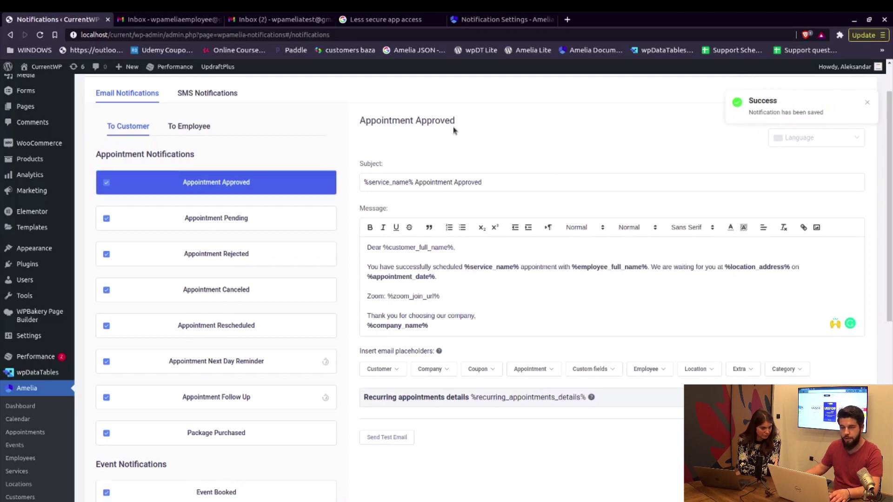
# On the booking page, choose Service 1 with Employee Amelia and continue.
pyautogui.hotkey('alt', 'Tab')
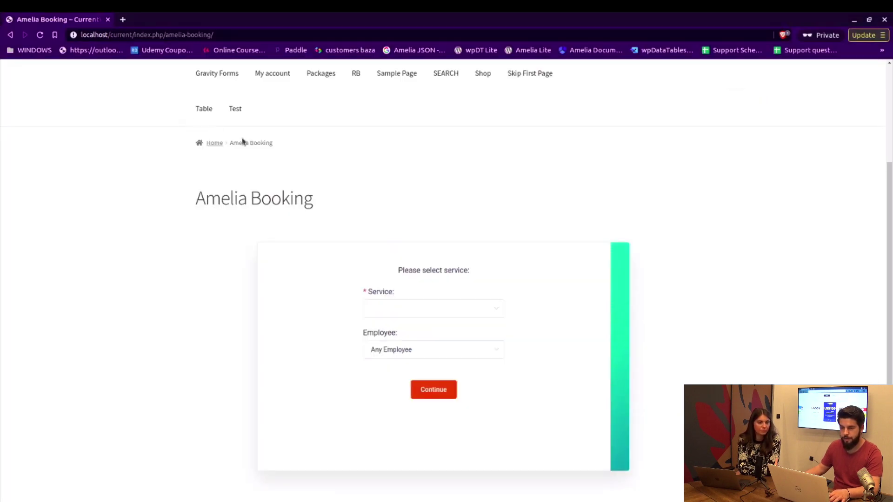
pyautogui.scroll(1, 242, 126)
pyautogui.scroll(2, 110, 103)
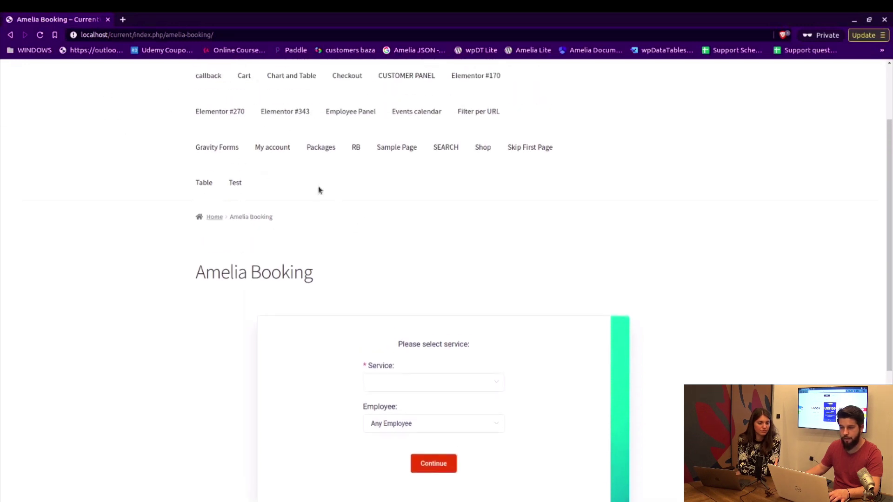
pyautogui.scroll(-5, 328, 182)
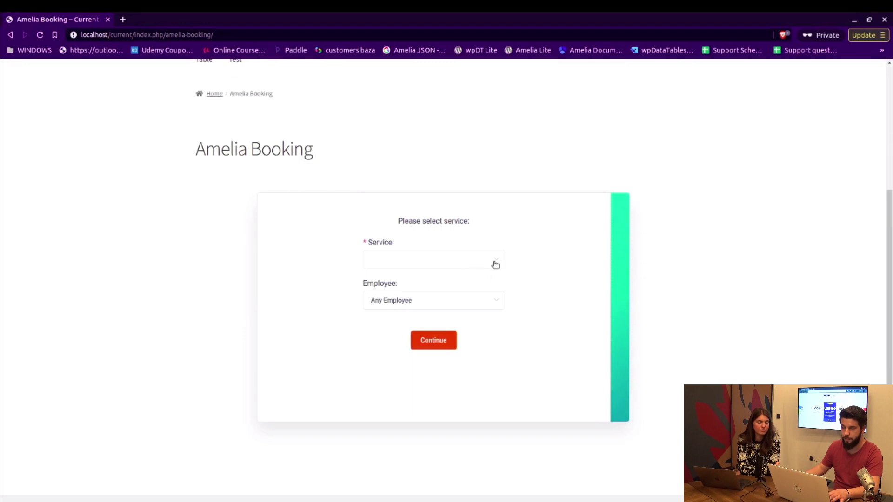
pyautogui.click(495, 265)
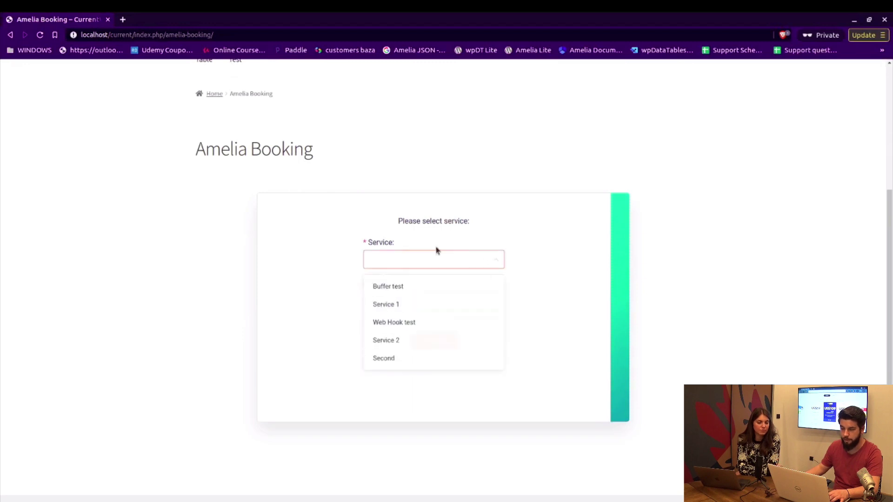
pyautogui.click(388, 307)
pyautogui.scroll(-4, 544, 296)
pyautogui.click(498, 330)
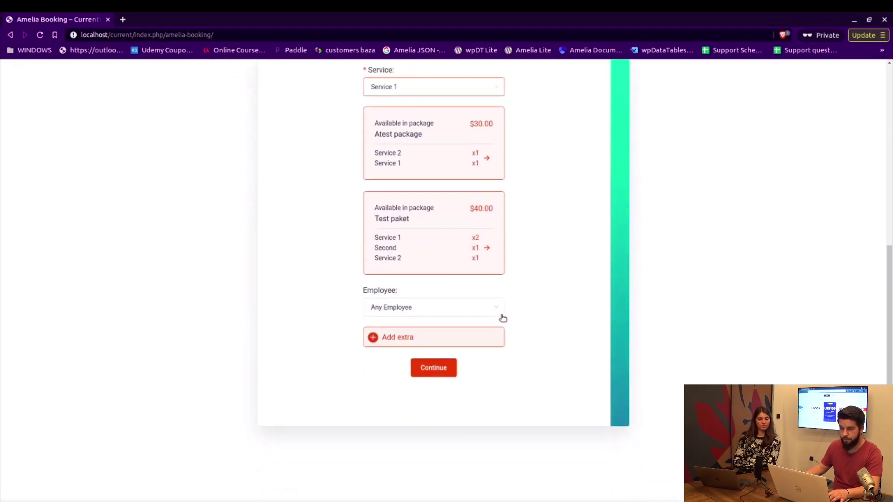
pyautogui.click(490, 312)
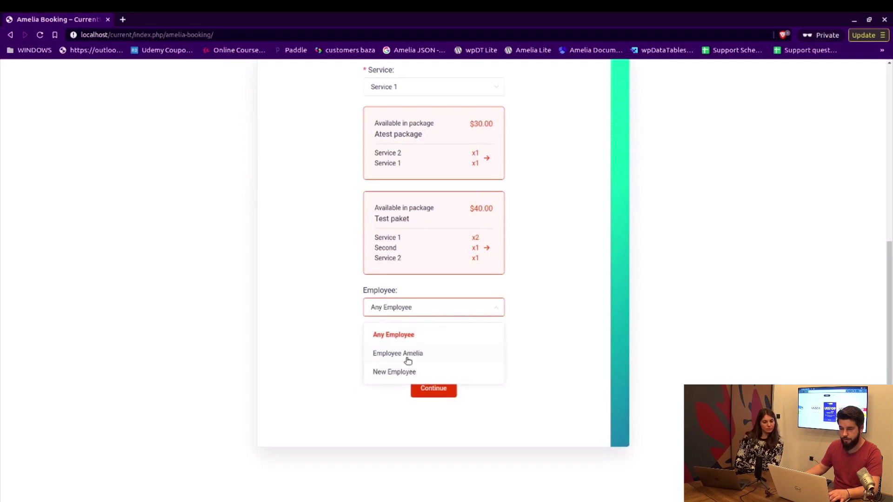
pyautogui.click(465, 354)
pyautogui.click(449, 389)
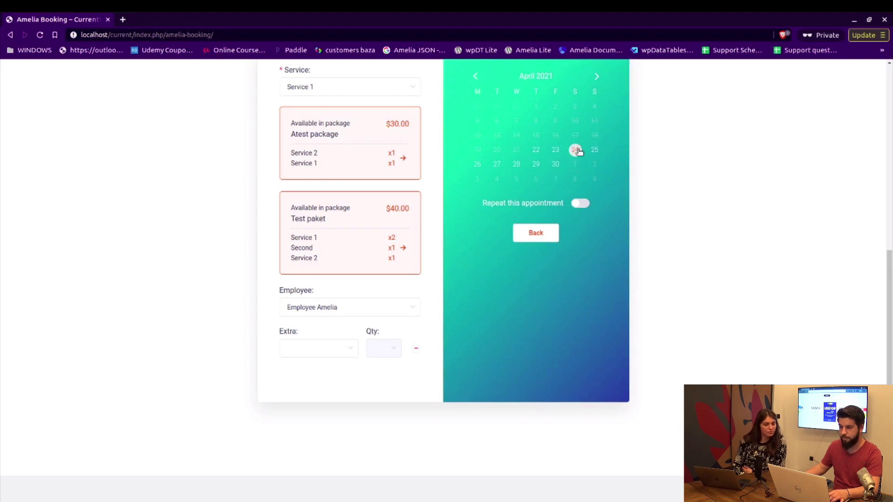
# Book April 24 at 9:00 AM, enter the test customer's name and email, and confirm.
pyautogui.click(575, 149)
pyautogui.click(507, 168)
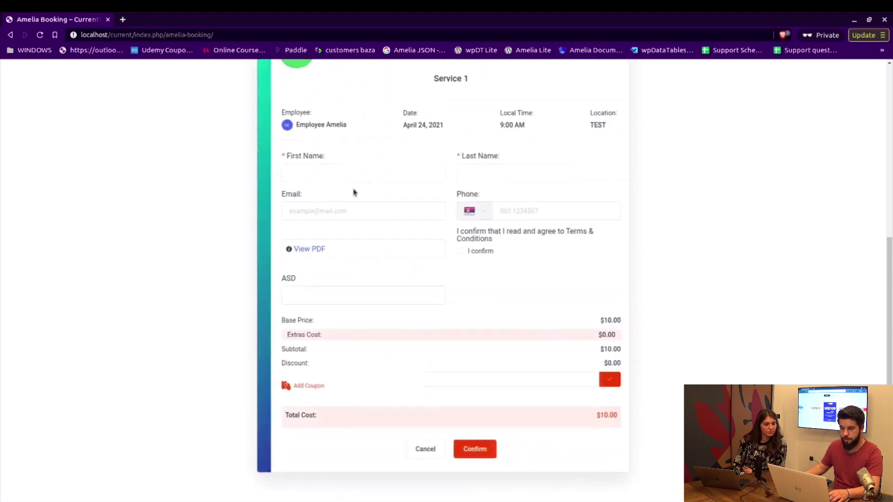
pyautogui.click(345, 173)
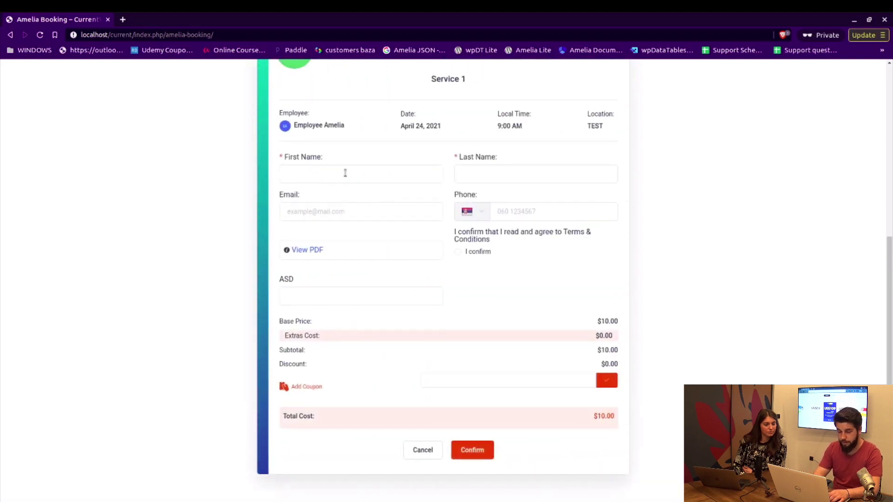
pyautogui.write('E')
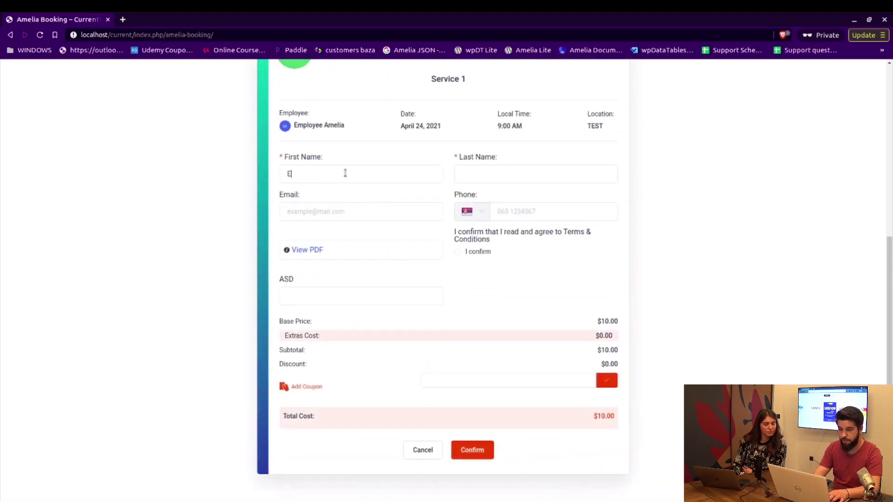
pyautogui.write('MAIL')
pyautogui.press('Tab')
pyautogui.write('TEST')
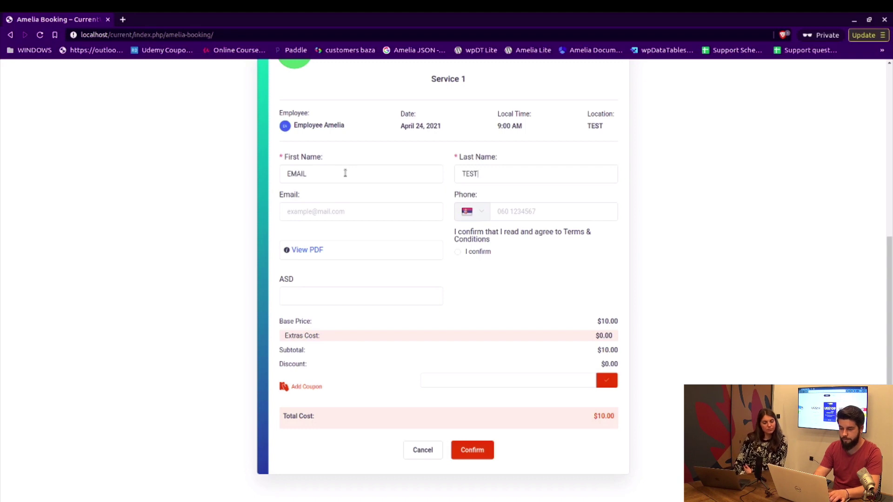
pyautogui.press('Tab')
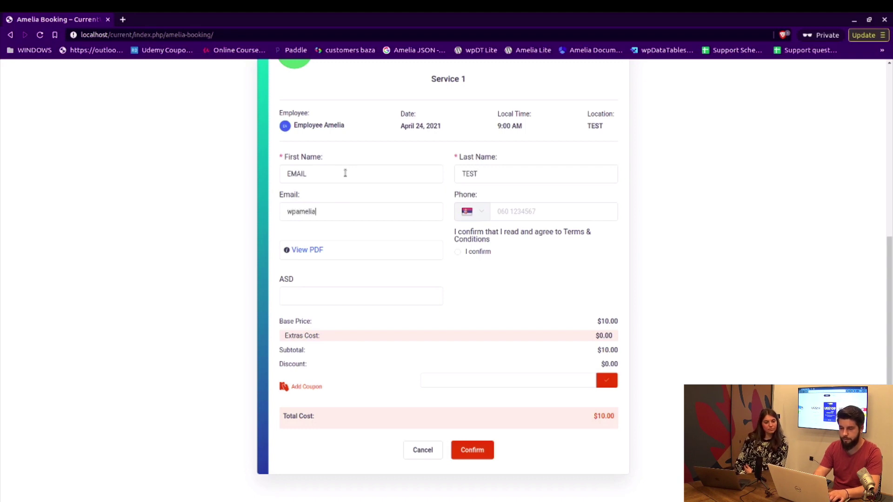
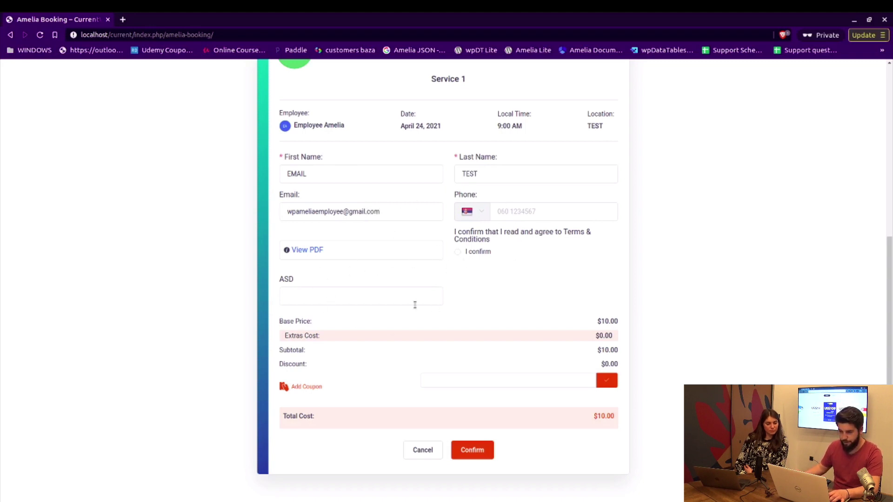
pyautogui.click(479, 449)
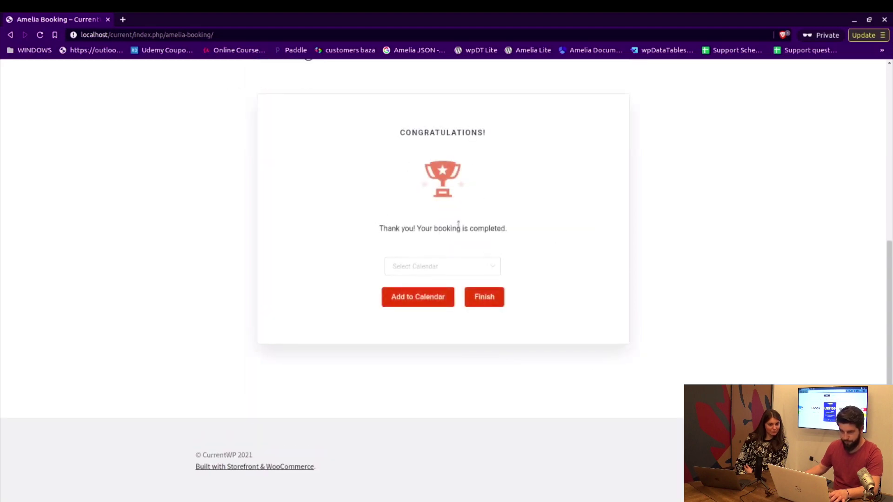
pyautogui.hotkey('alt', 'Tab')
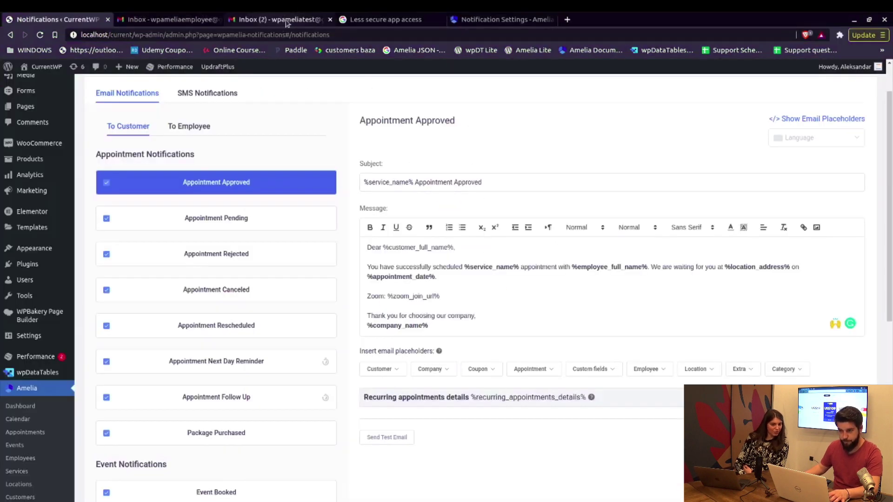
# Read the Service 1 Appointment Approved email in the employee Gmail inbox, then return to Amelia.
pyautogui.click(287, 21)
pyautogui.click(170, 20)
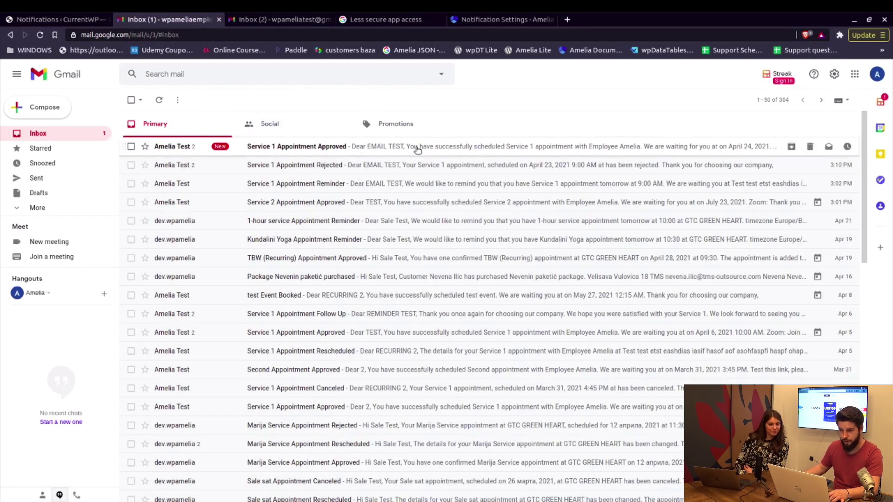
pyautogui.click(417, 148)
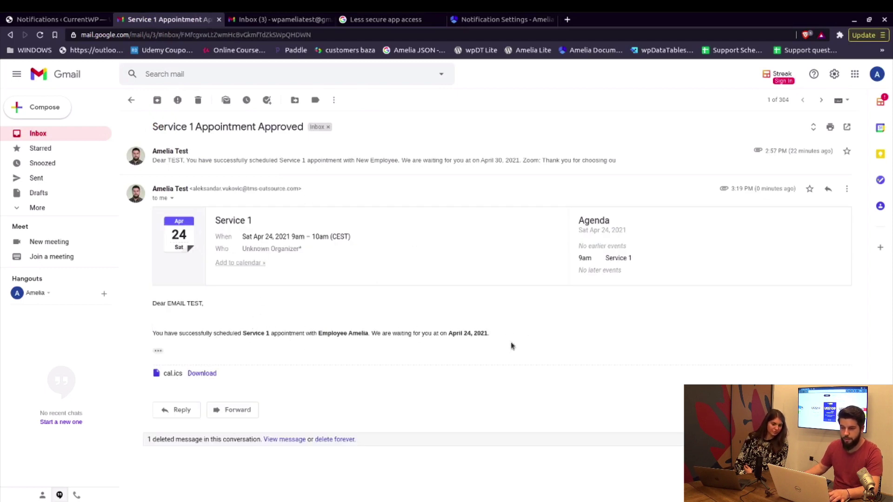
pyautogui.click(62, 137)
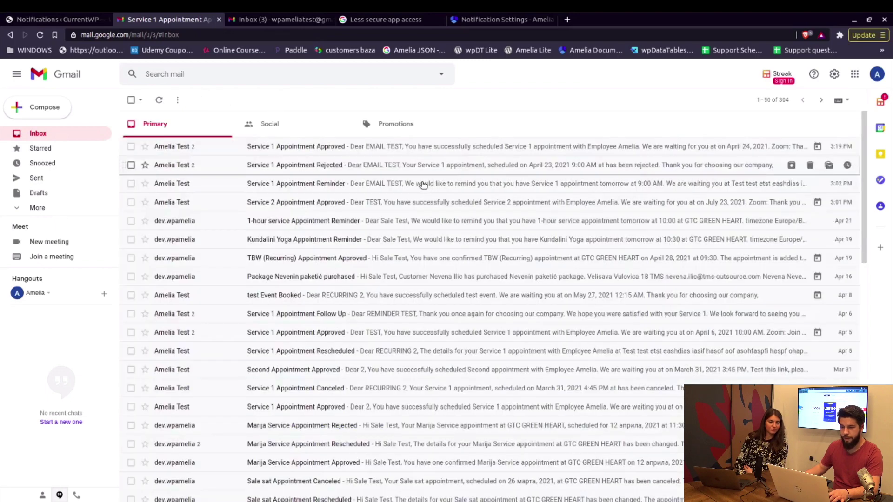
pyautogui.click(68, 21)
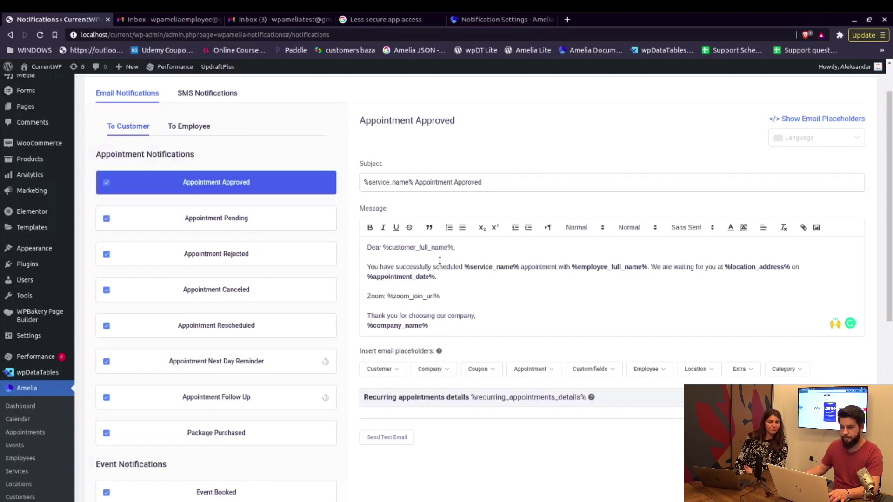
# View the Appointment Next Day Reminder template and highlight its cron line before opening the docs.
pyautogui.scroll(-1, 517, 416)
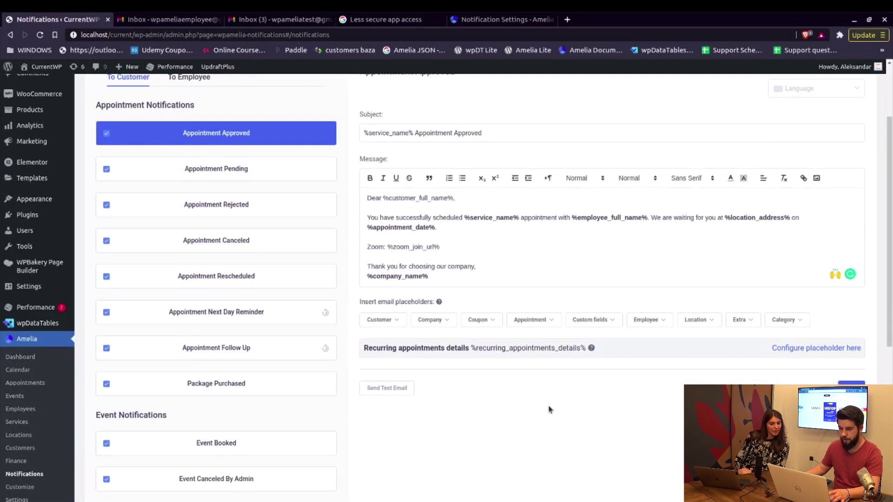
pyautogui.scroll(-2, 550, 410)
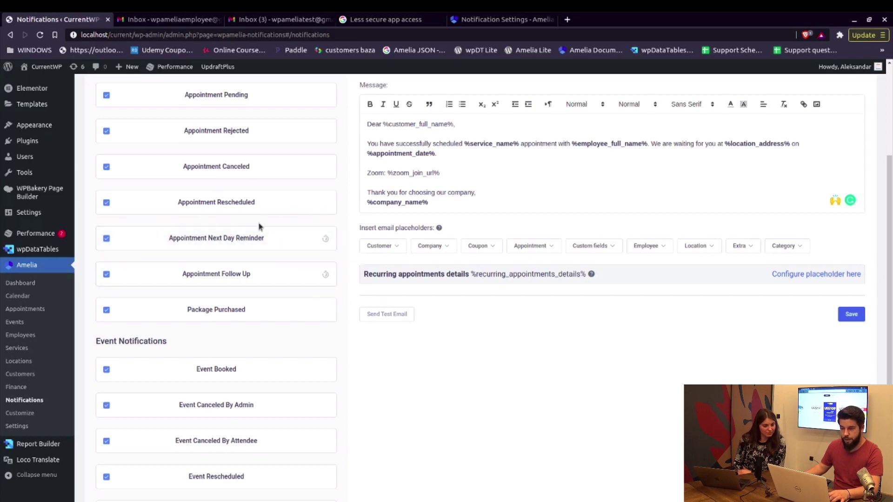
pyautogui.click(309, 249)
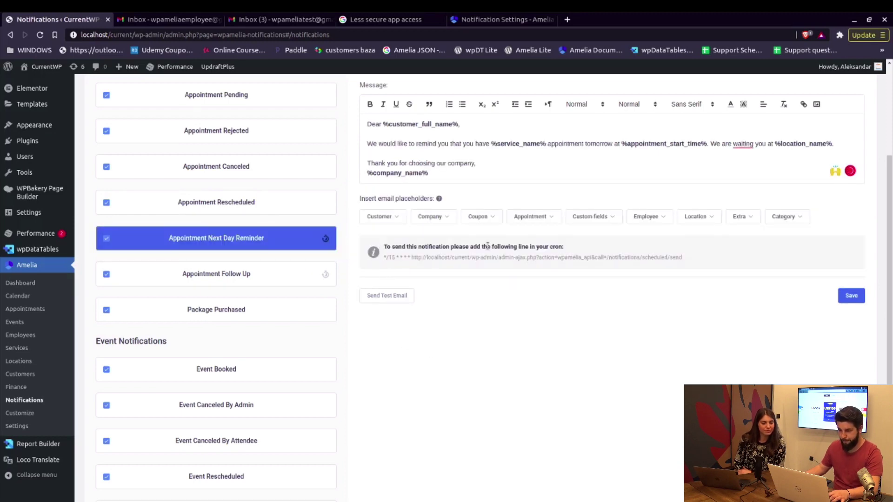
pyautogui.moveTo(381, 258); pyautogui.dragTo(671, 267)
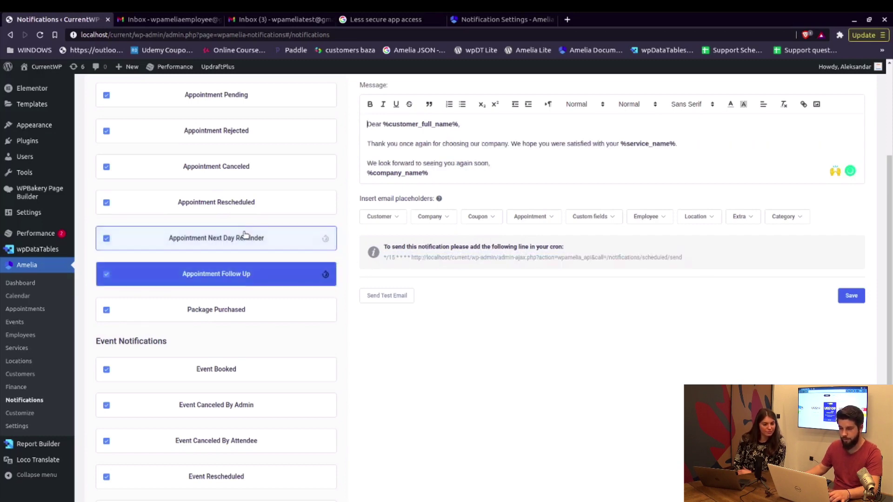
pyautogui.click(305, 246)
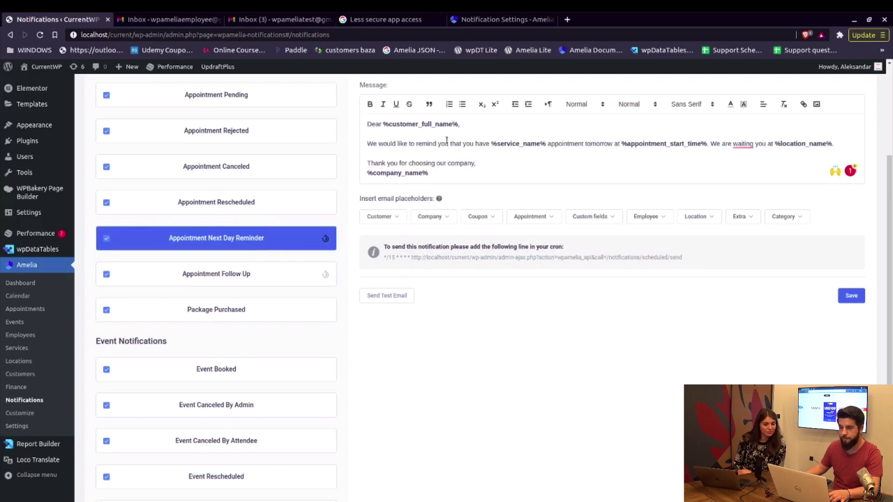
pyautogui.click(502, 19)
pyautogui.scroll(10, 536, 266)
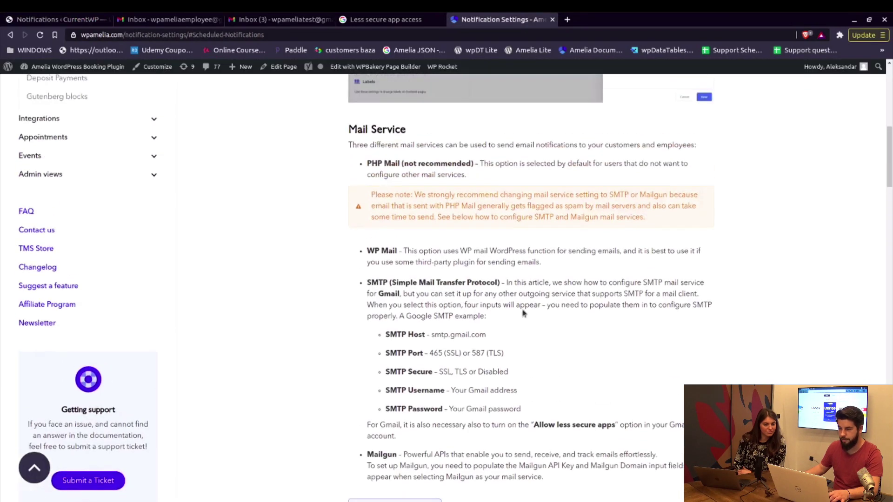
# Review the wget and GET-request cron examples, then select the reminder's cron URL in Amelia.
pyautogui.click(518, 240)
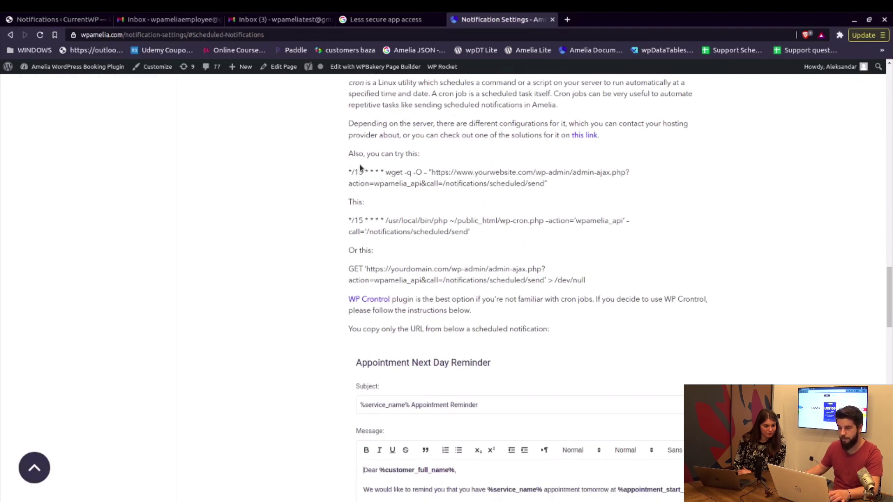
pyautogui.moveTo(347, 174); pyautogui.dragTo(463, 184)
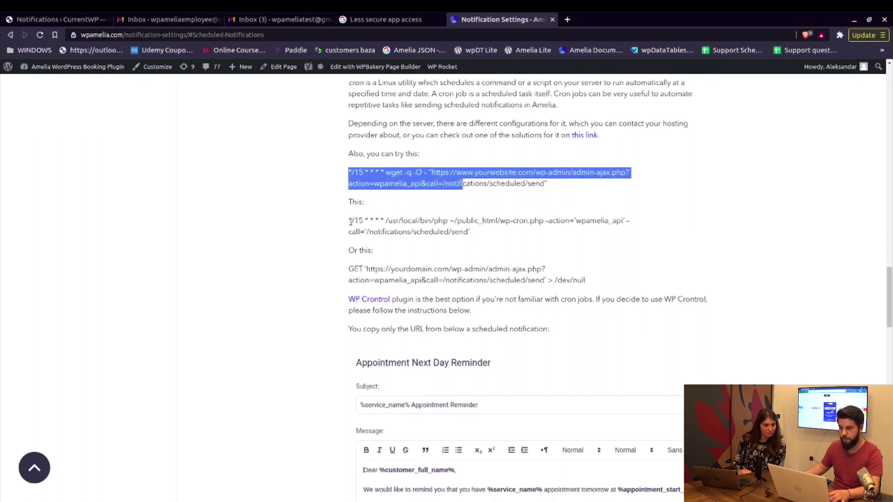
pyautogui.moveTo(350, 222); pyautogui.dragTo(393, 232)
pyautogui.moveTo(364, 269); pyautogui.dragTo(384, 281)
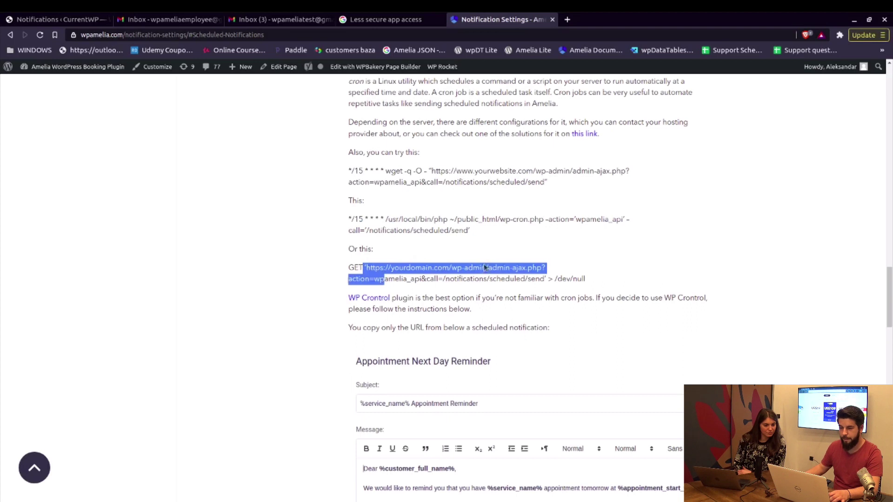
pyautogui.scroll(-1, 484, 267)
pyautogui.click(368, 253)
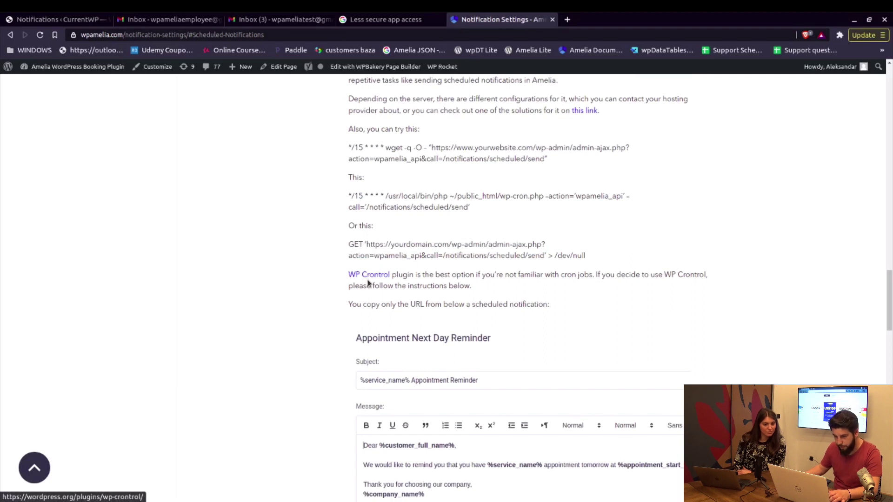
pyautogui.scroll(-1, 413, 207)
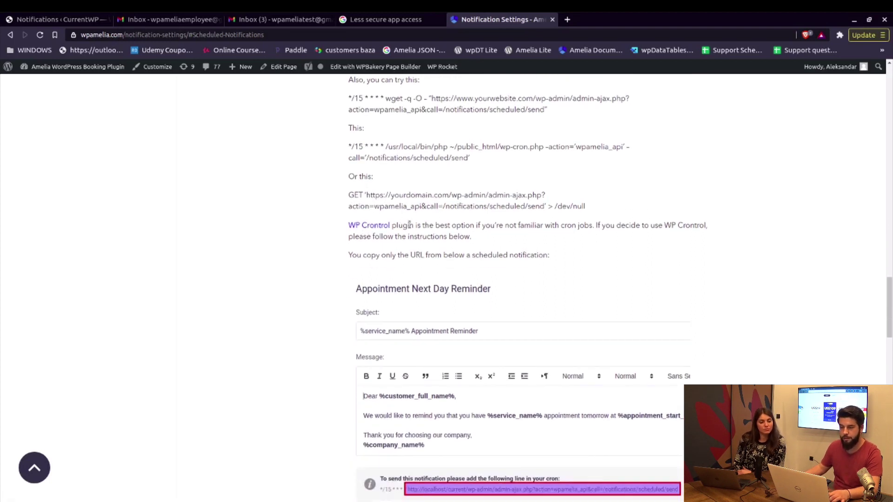
pyautogui.click(65, 19)
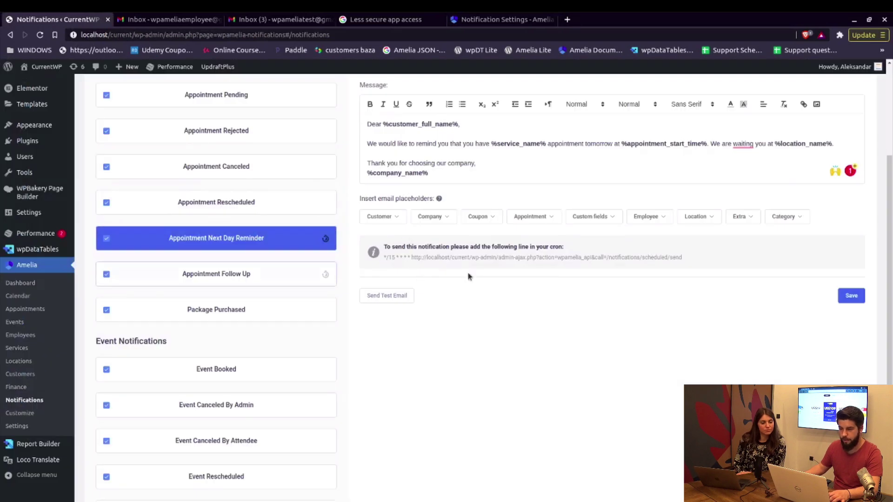
pyautogui.moveTo(411, 257); pyautogui.dragTo(598, 268)
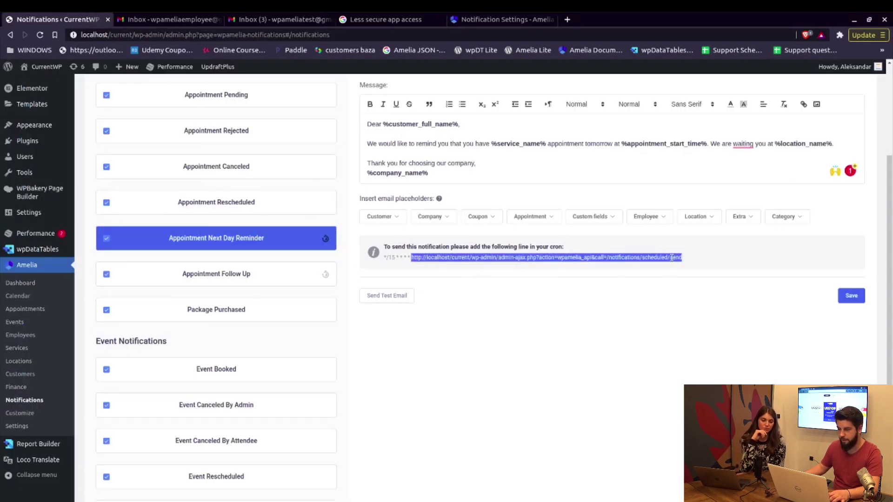
# Copy the Next Day Reminder's cron URL and go to Tools > Cron Events.
pyautogui.rightClick(629, 259)
pyautogui.click(653, 267)
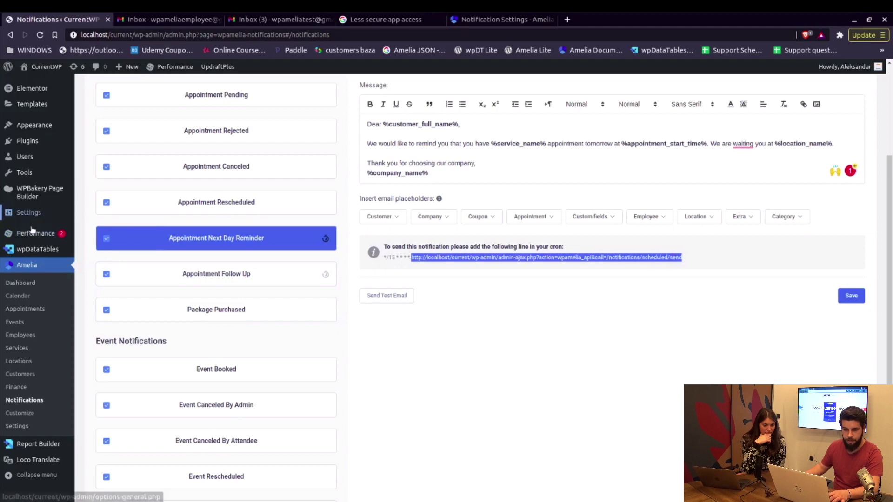
pyautogui.moveTo(51, 175)
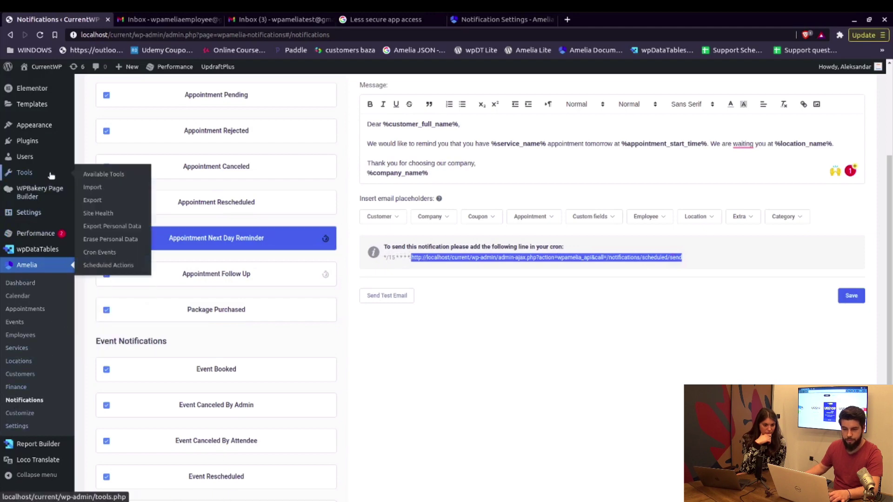
pyautogui.click(104, 255)
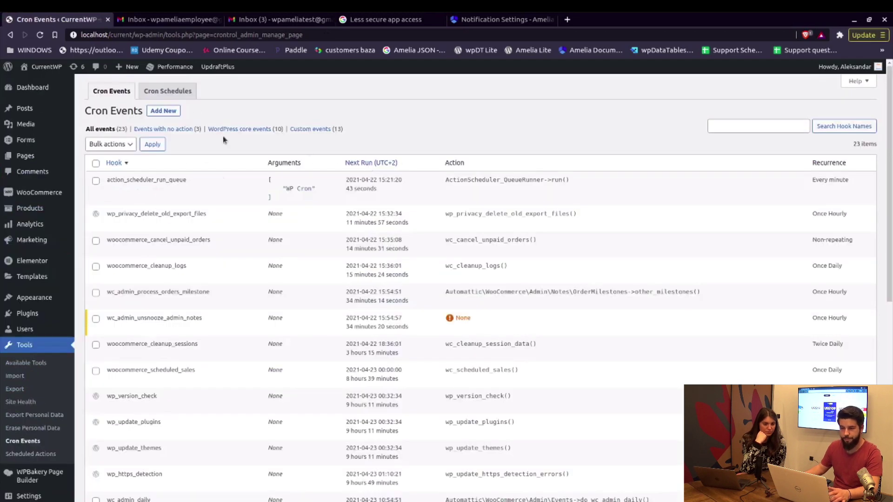
pyautogui.click(162, 95)
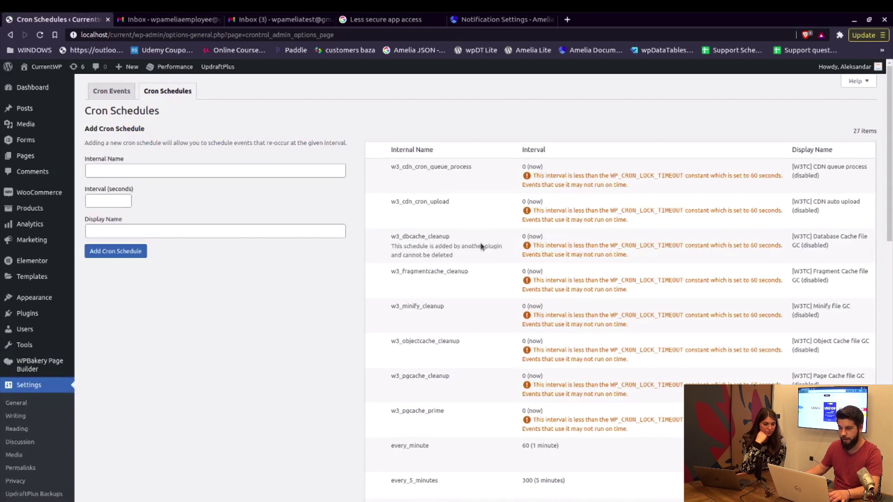
pyautogui.scroll(-5, 480, 245)
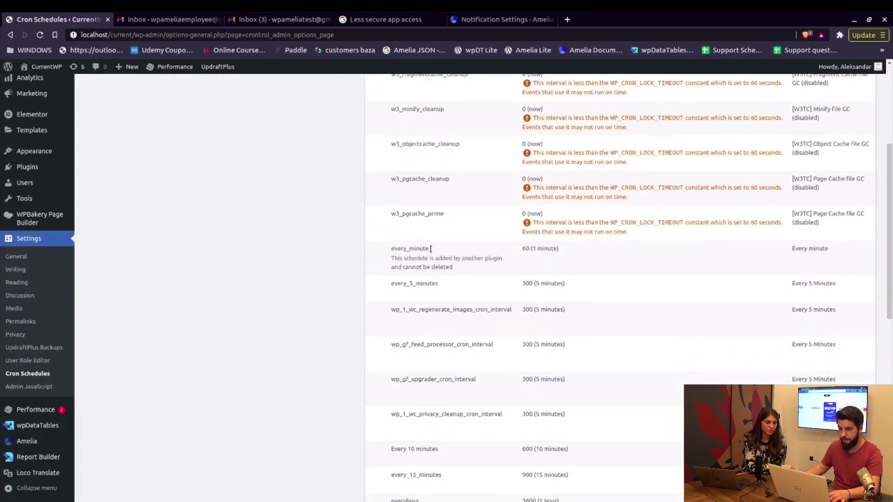
pyautogui.scroll(-1, 491, 355)
pyautogui.scroll(-1, 491, 355)
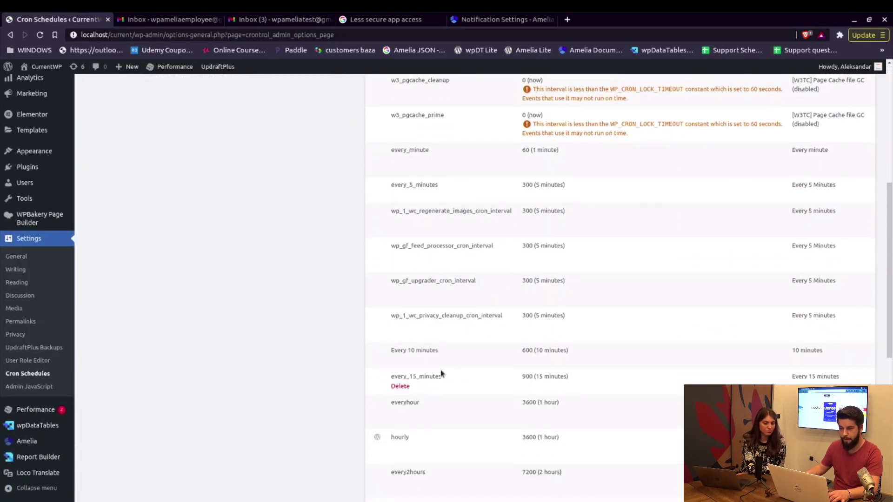
pyautogui.scroll(7, 293, 297)
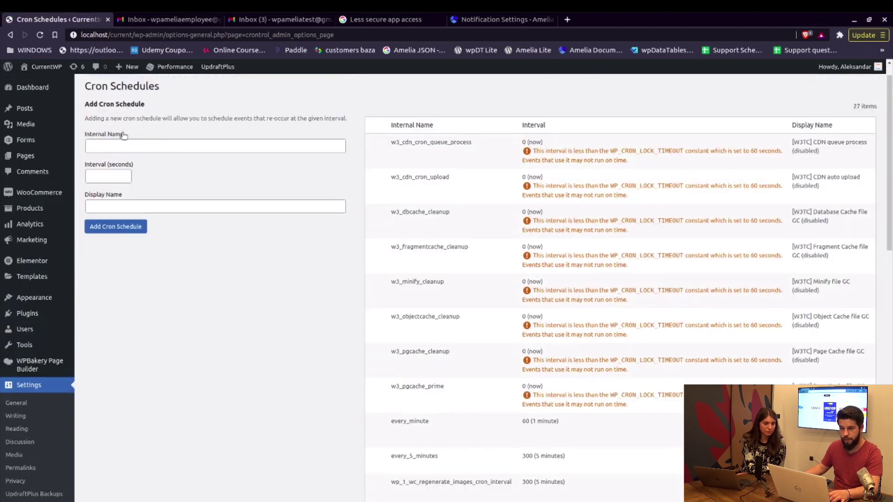
pyautogui.click(131, 145)
pyautogui.click(135, 163)
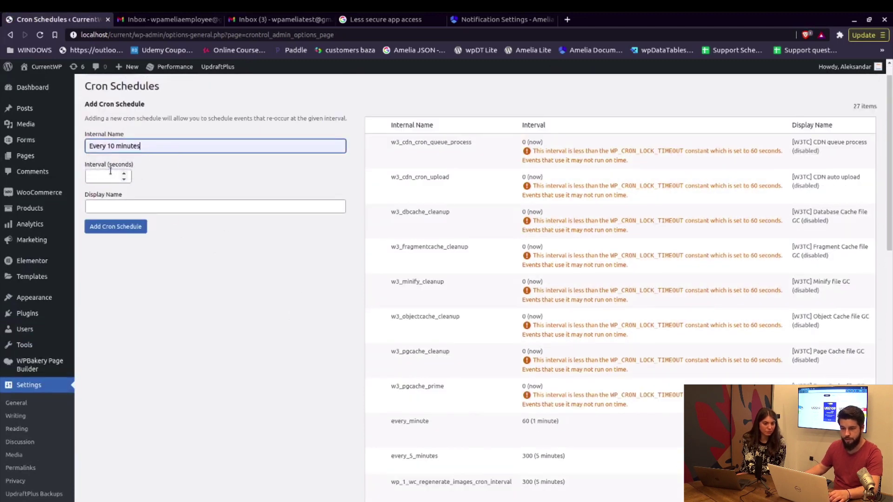
pyautogui.click(118, 176)
pyautogui.write('600')
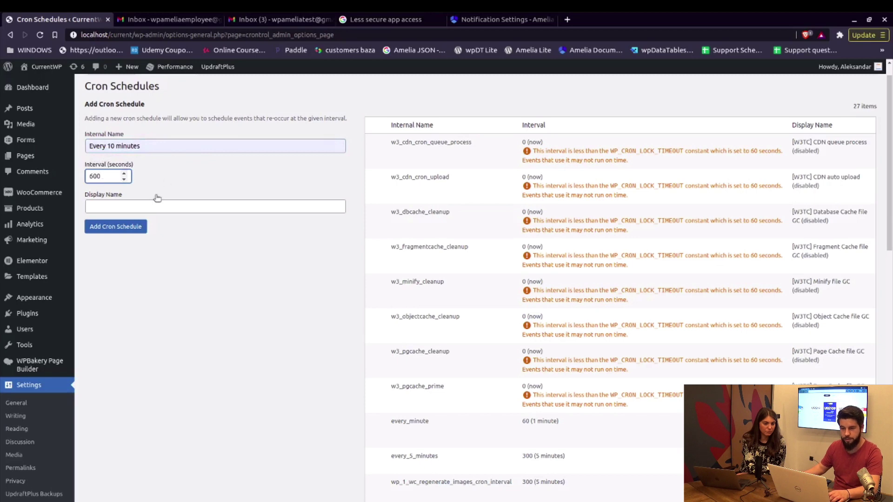
pyautogui.click(157, 206)
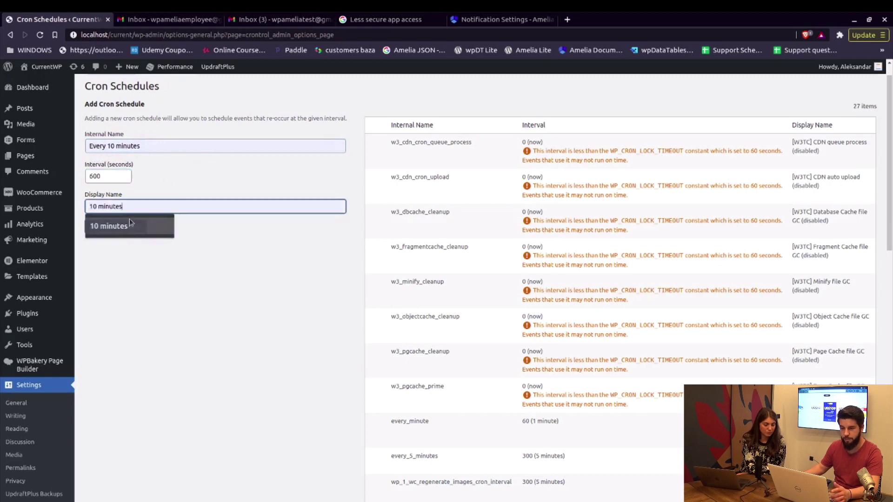
pyautogui.click(116, 225)
pyautogui.scroll(-5, 380, 329)
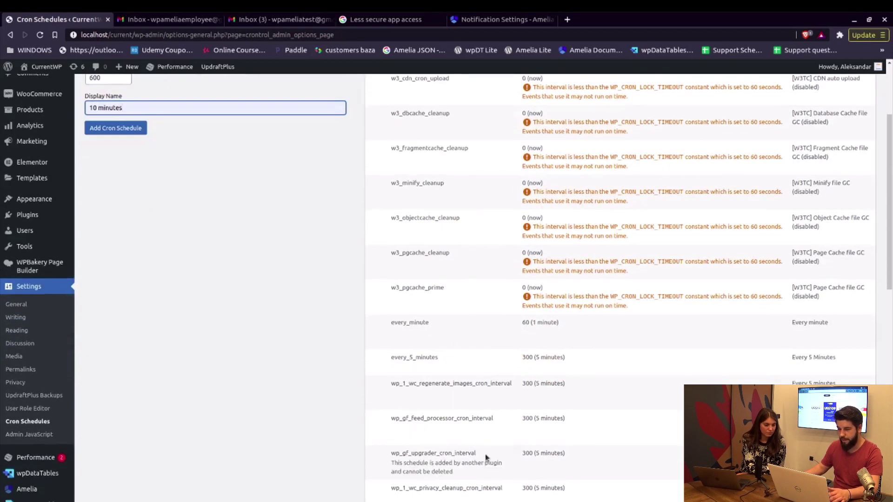
pyautogui.scroll(10, 205, 251)
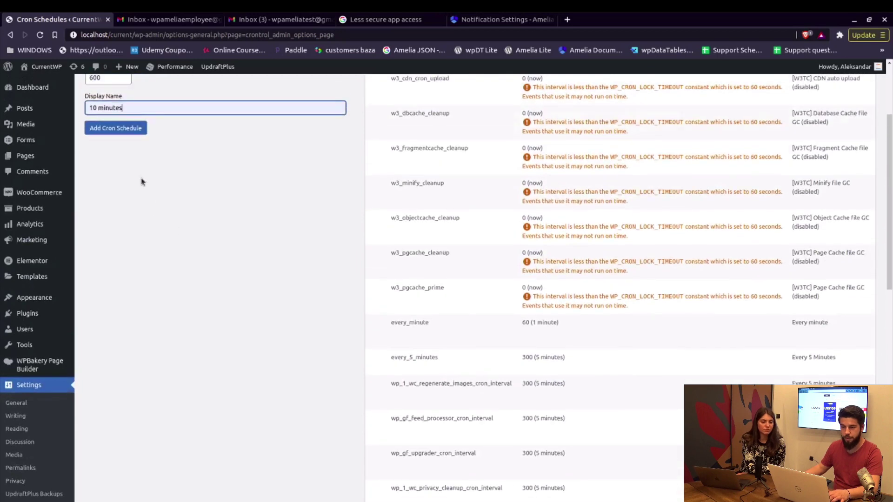
pyautogui.click(119, 97)
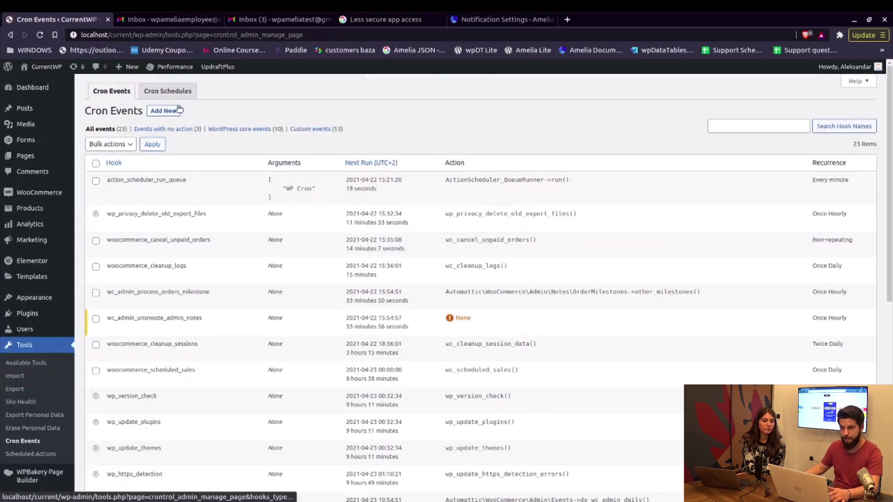
# Start a new PHP cron event and look up the file_get_contents example in Amelia's docs.
pyautogui.click(167, 111)
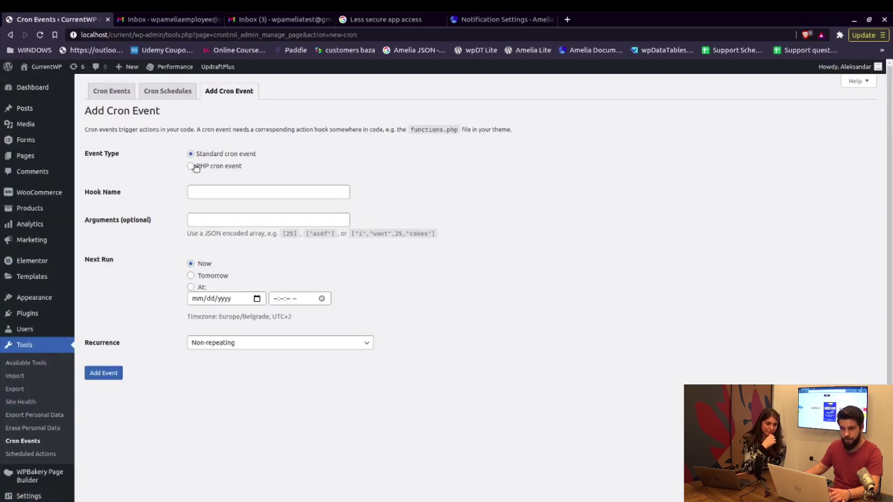
pyautogui.click(204, 168)
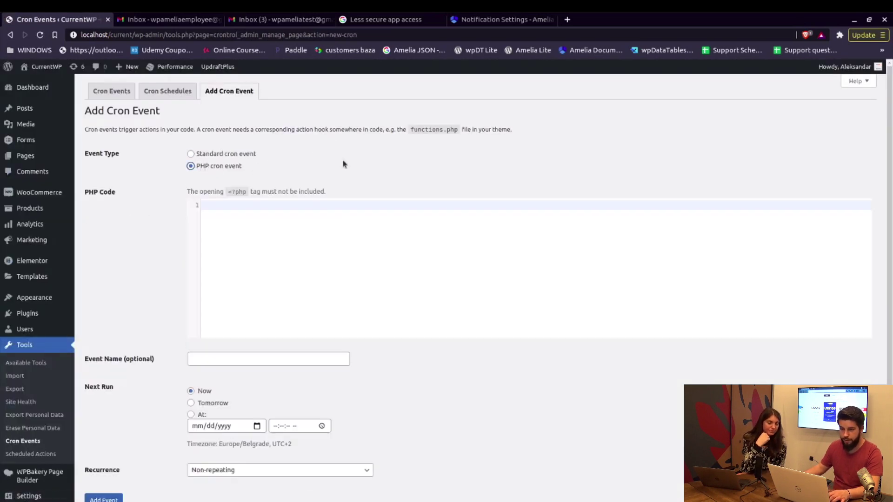
pyautogui.click(500, 19)
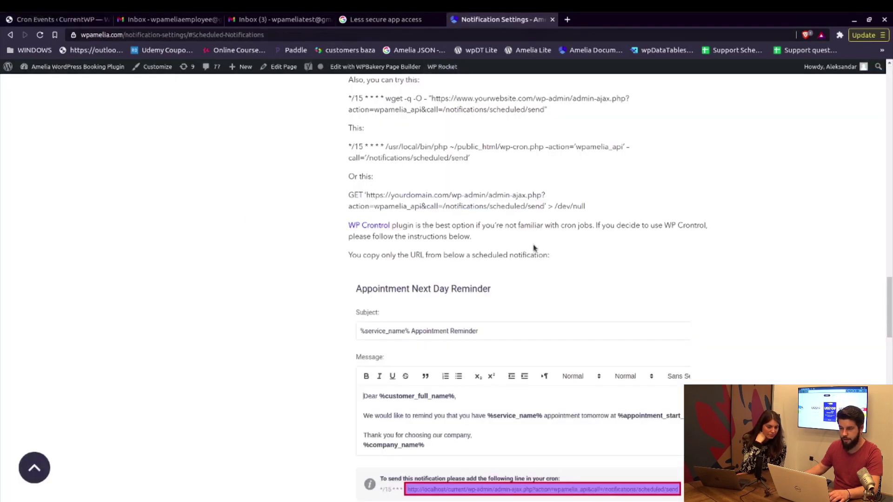
pyautogui.scroll(-10, 454, 221)
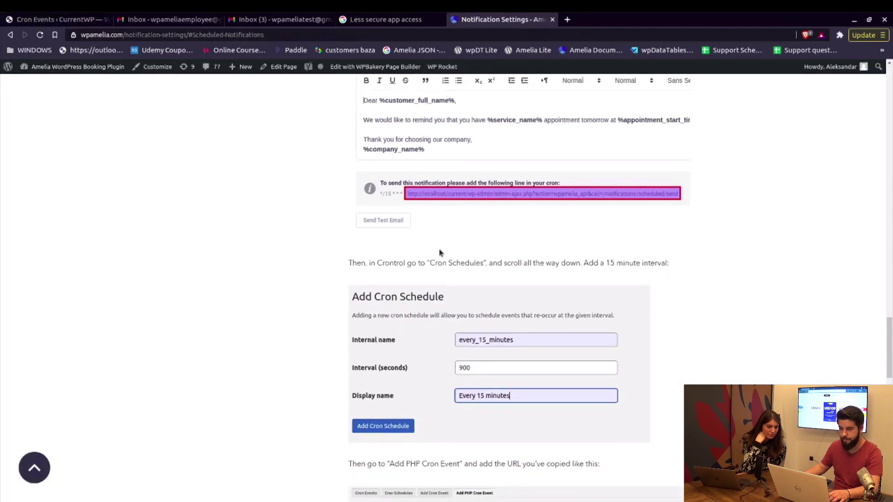
pyautogui.scroll(-4, 444, 242)
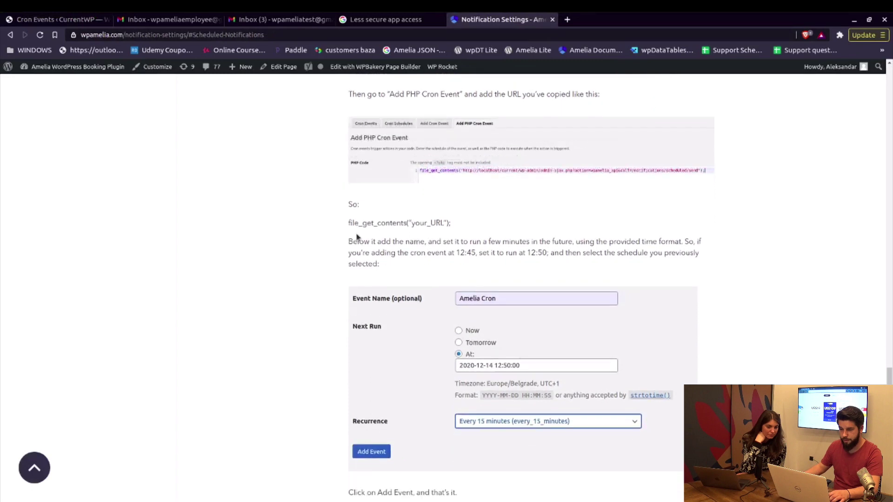
pyautogui.doubleClick(352, 224)
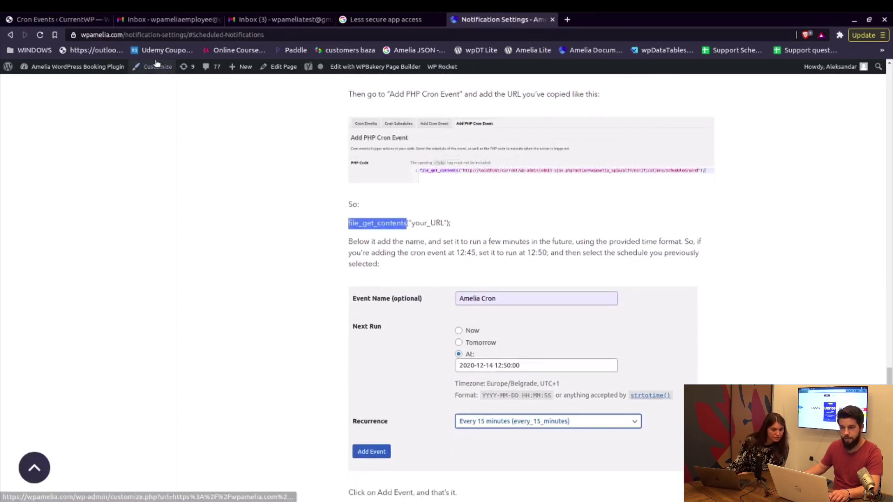
pyautogui.click(77, 20)
# Enter file_get_contents("<copied cron URL>"); as the event's PHP code, checking the docs' format.
pyautogui.write('f')
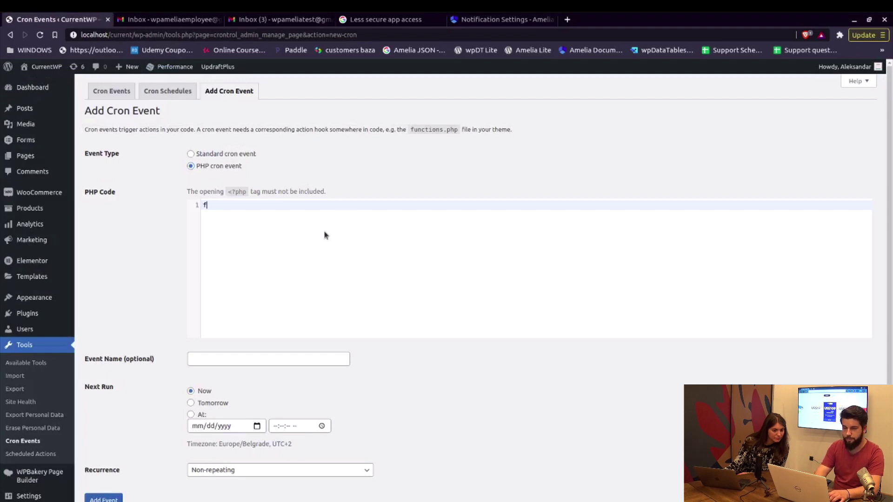
pyautogui.write('ile_get_contents(')
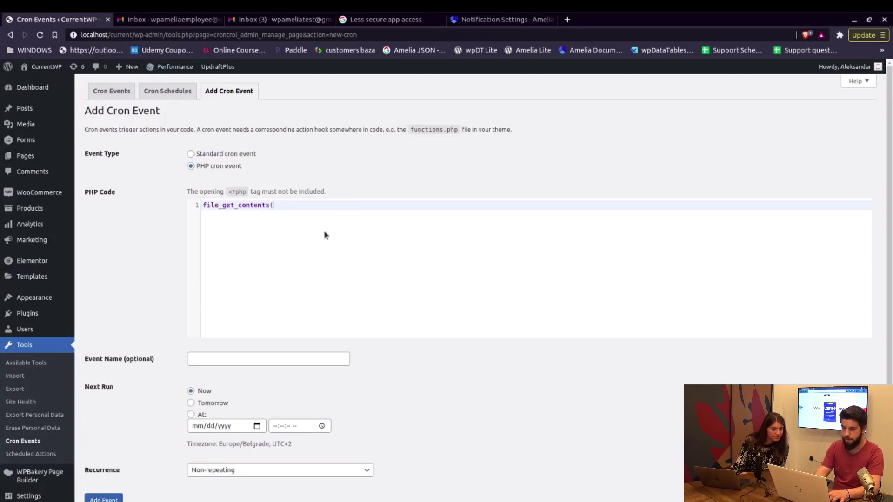
pyautogui.write('"')
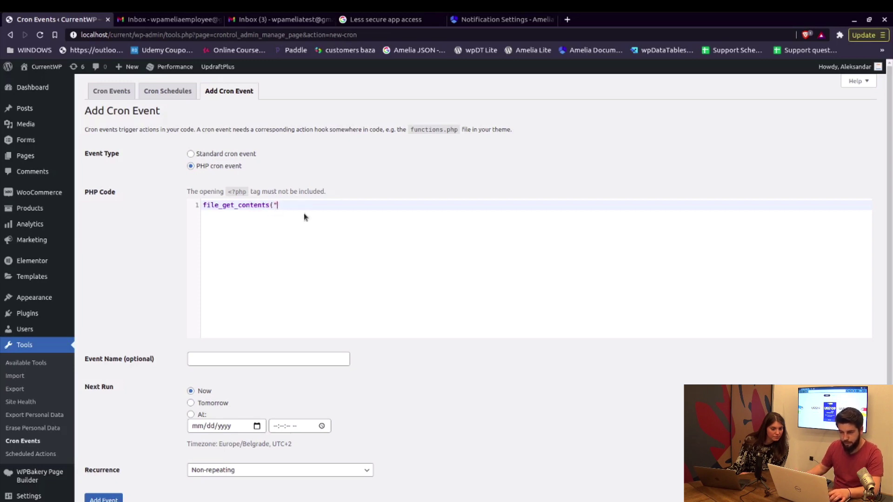
pyautogui.write('http://localhost/current/wp-admin/admin-ajax.php?action=wpamelia_api&call=/notifications/scheduled/send')
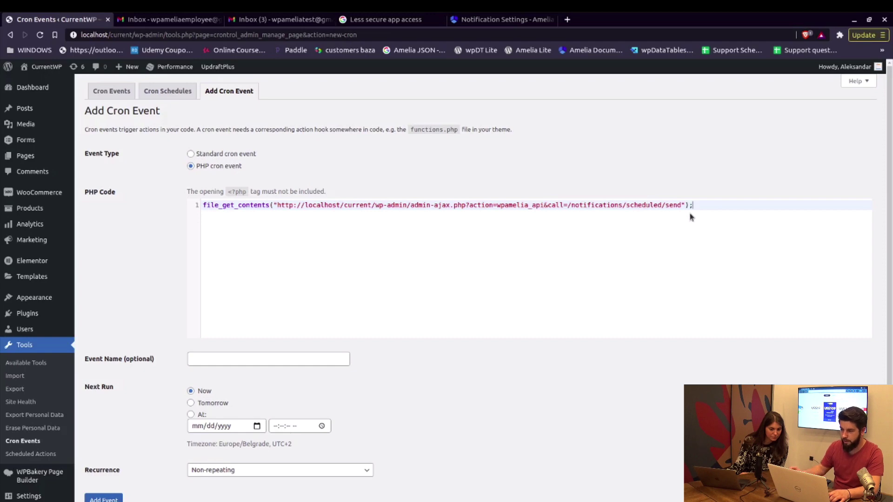
pyautogui.write(';')
pyautogui.click(479, 20)
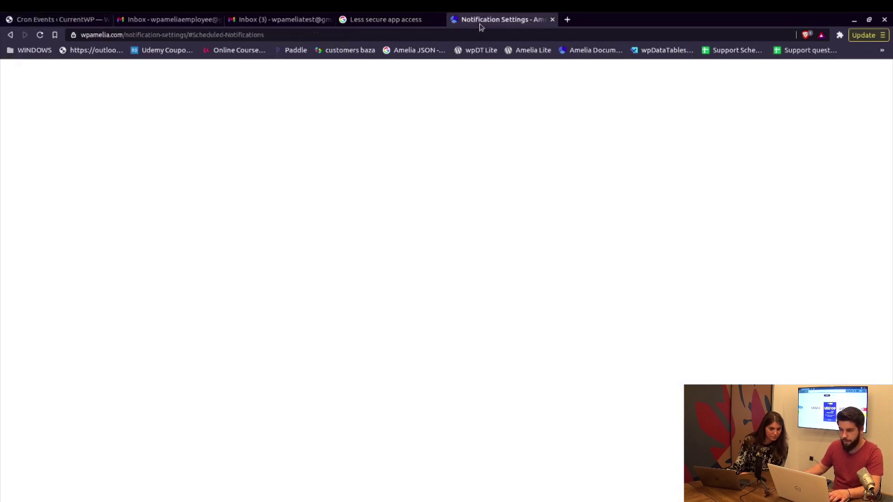
pyautogui.click(411, 223)
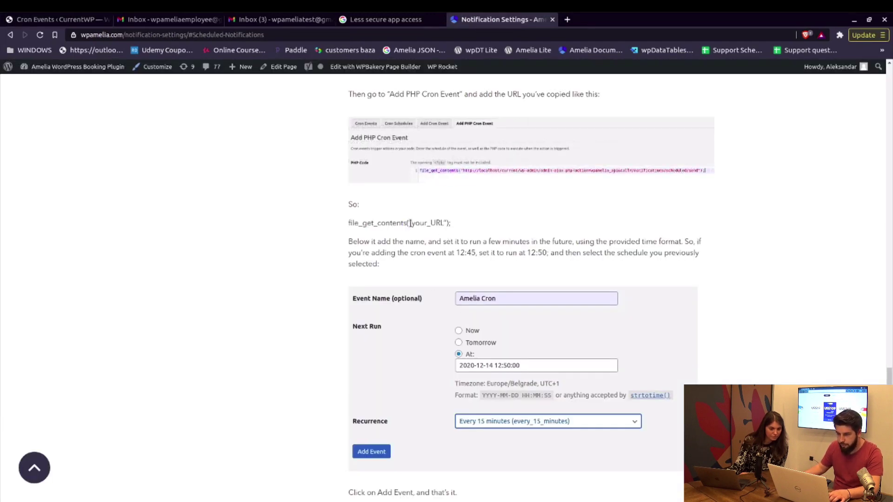
pyautogui.click(56, 20)
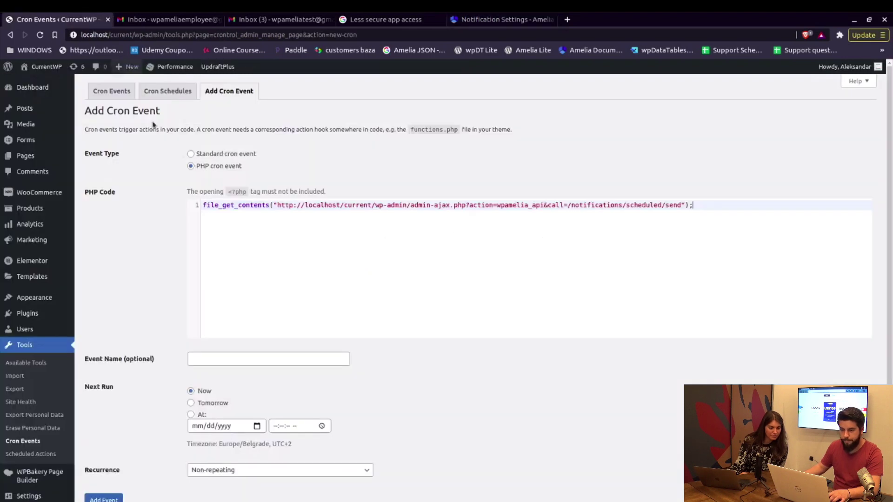
pyautogui.scroll(-3, 243, 299)
# Name the event Amelia Cron and set its first run to 04/22/2021 at 03:24 PM.
pyautogui.click(234, 284)
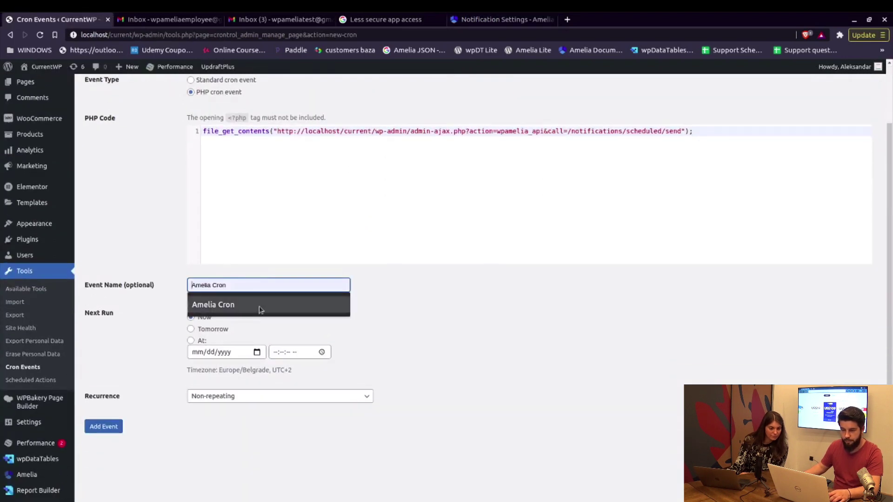
pyautogui.click(212, 304)
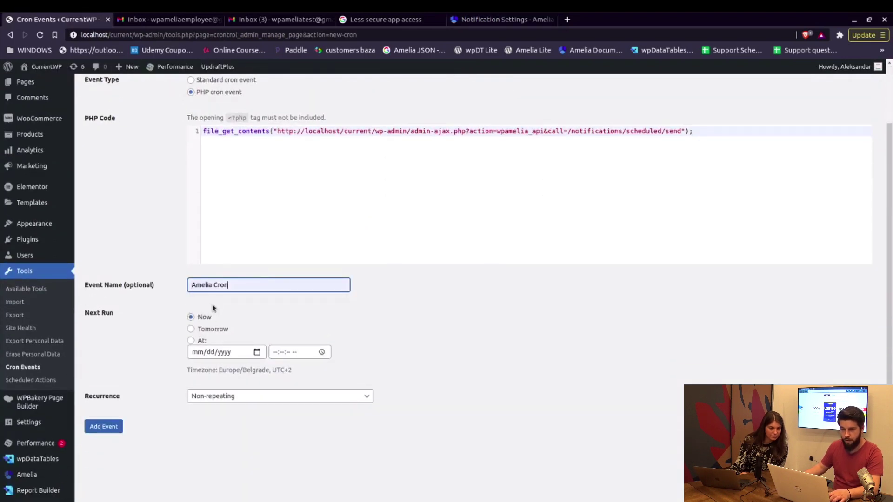
pyautogui.click(190, 341)
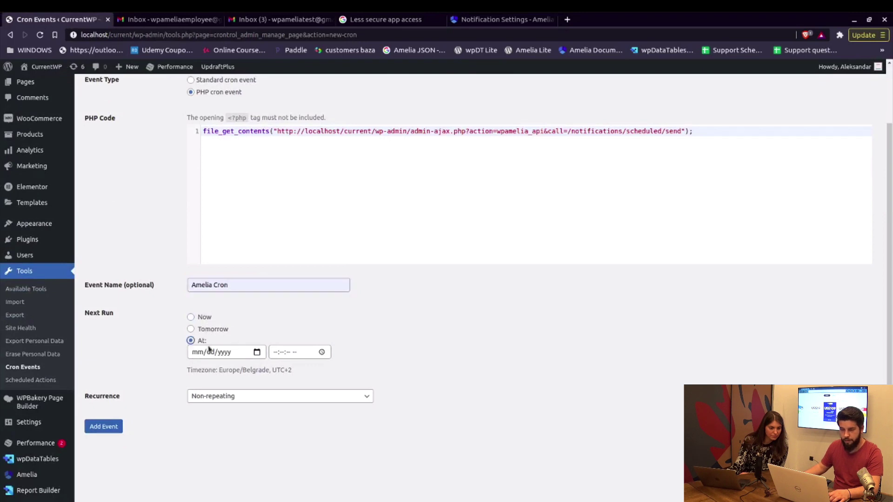
pyautogui.click(207, 352)
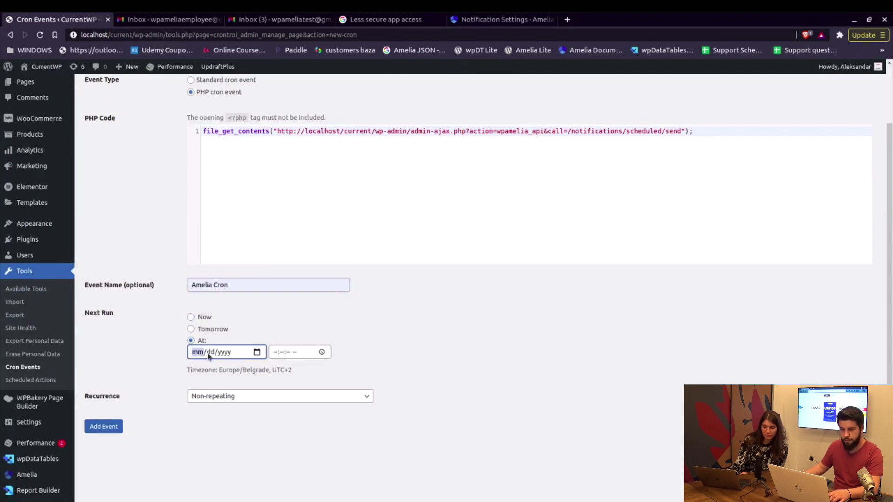
pyautogui.click(257, 352)
pyautogui.click(249, 439)
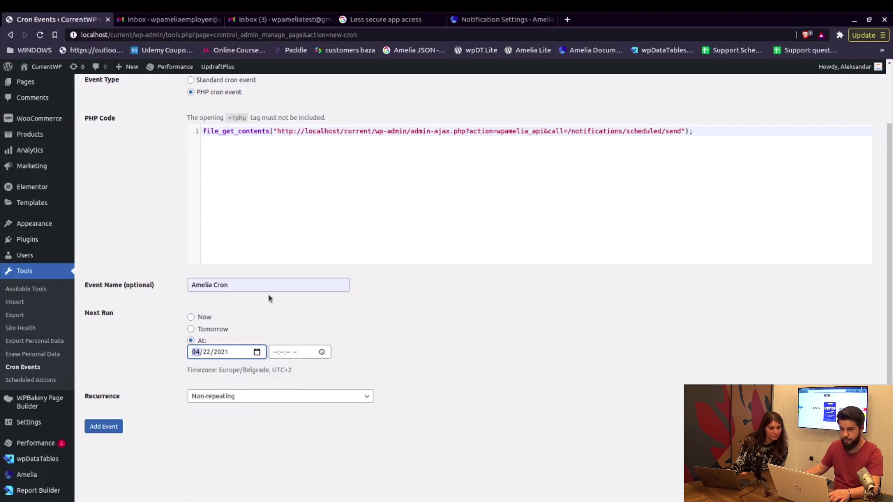
pyautogui.click(275, 353)
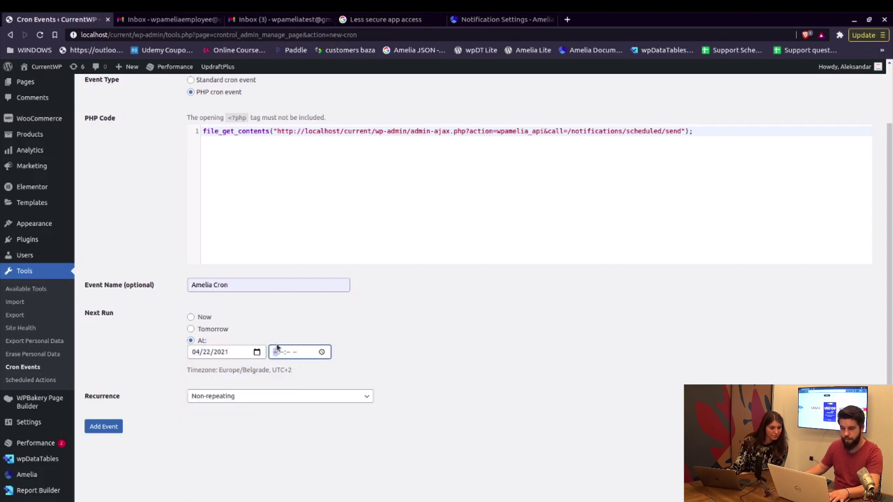
pyautogui.write('15')
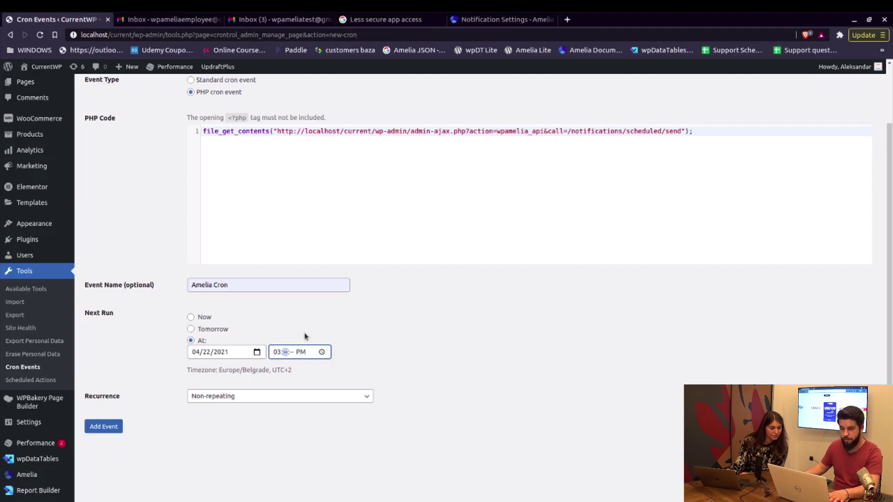
pyautogui.write('00')
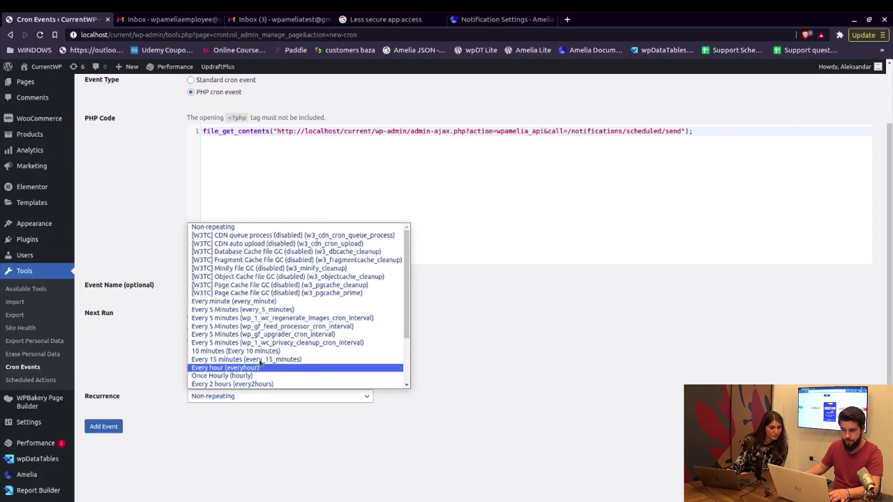
# Set the event to recur every 10 minutes and add it.
pyautogui.click(253, 352)
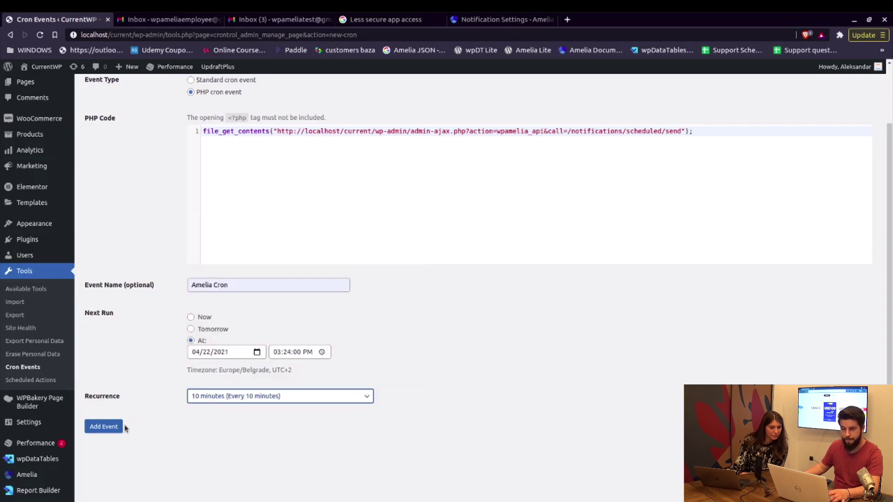
pyautogui.click(105, 427)
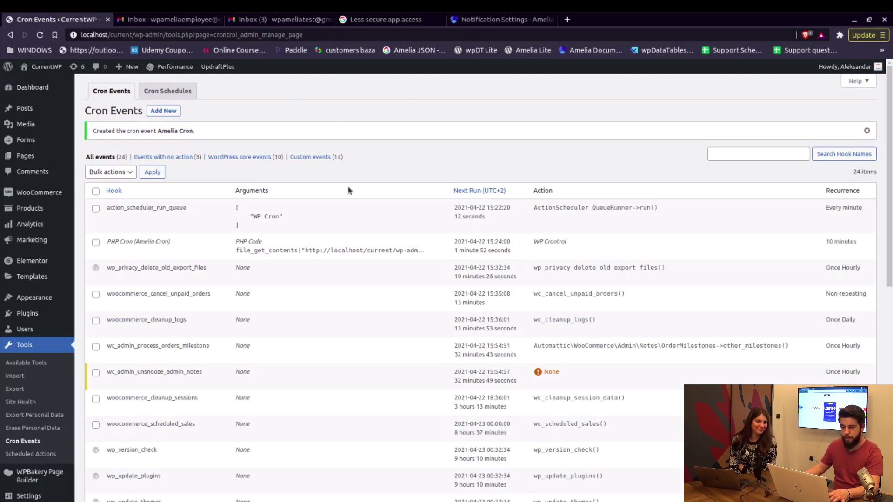
pyautogui.hotkey('alt', 'Tab')
# Book Service 1 with Employee Amelia on April 23, 2021, 9:00–10:00 AM.
pyautogui.scroll(5, 419, 160)
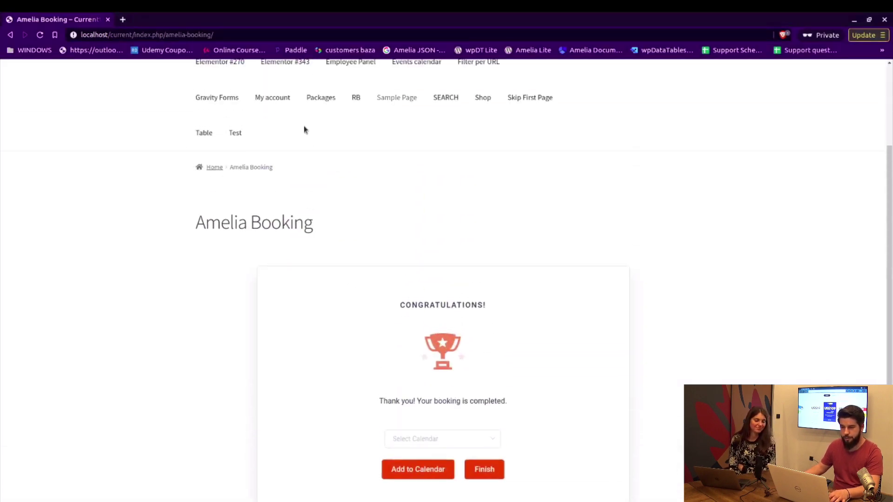
pyautogui.click(255, 90)
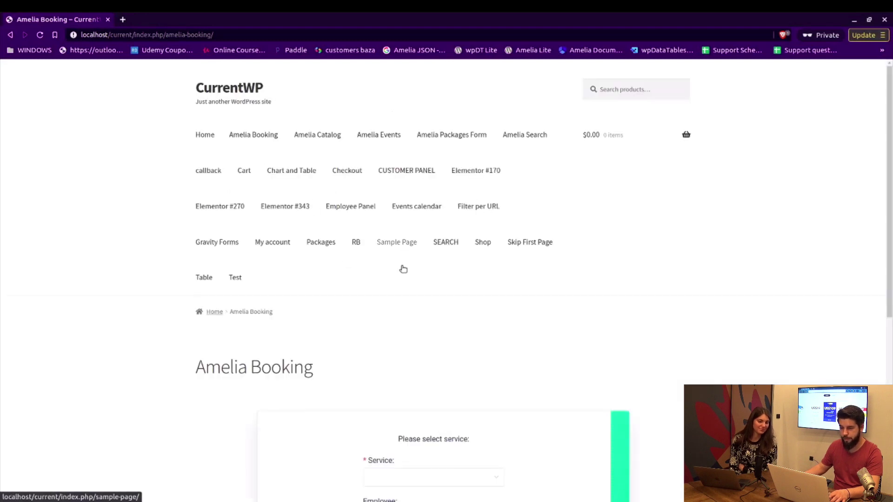
pyautogui.scroll(-5, 466, 298)
pyautogui.click(492, 353)
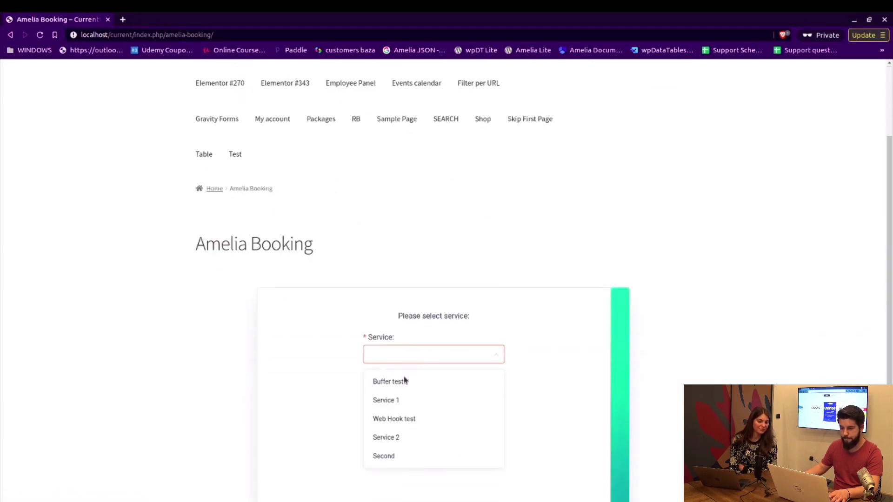
pyautogui.click(483, 393)
pyautogui.scroll(-4, 568, 349)
pyautogui.click(458, 367)
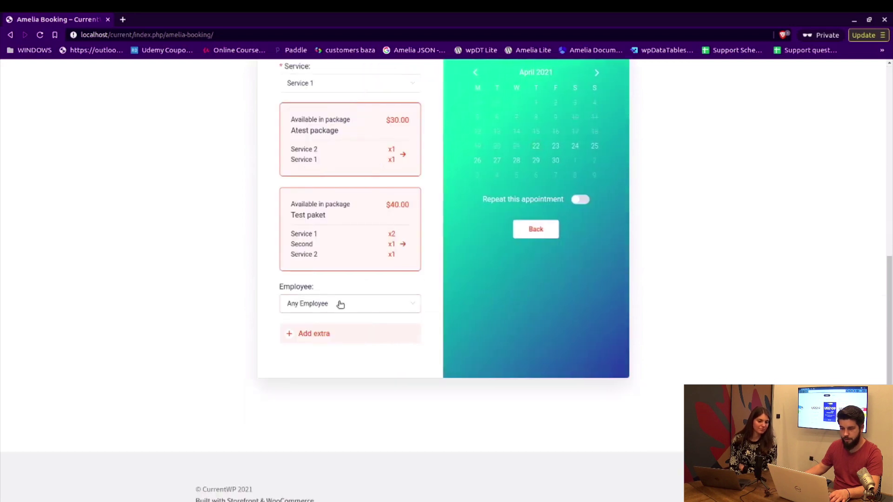
pyautogui.click(341, 305)
pyautogui.click(317, 351)
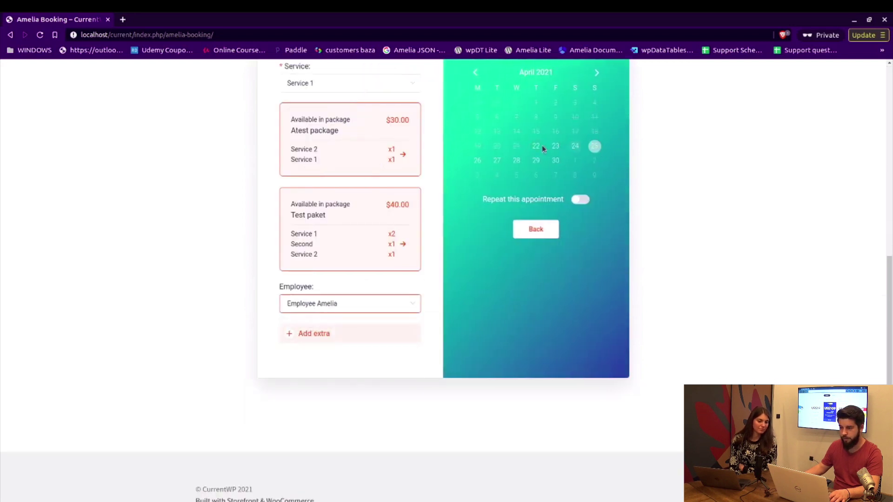
pyautogui.click(555, 146)
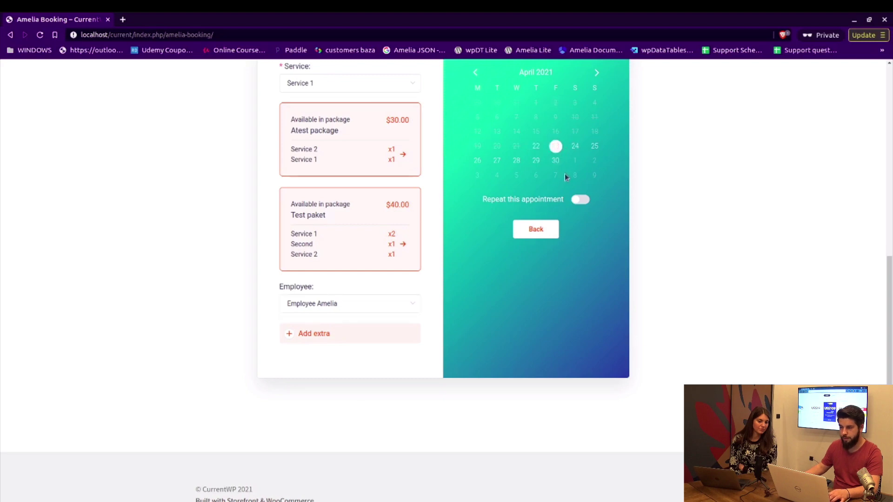
pyautogui.click(521, 167)
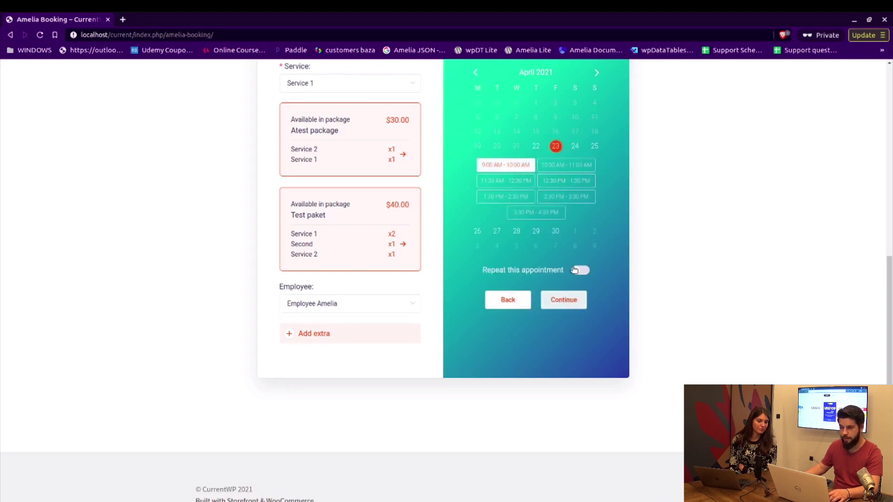
pyautogui.click(564, 300)
# Fill in the customer's name and e-mail details and confirm the booking.
pyautogui.click(339, 170)
pyautogui.write('E')
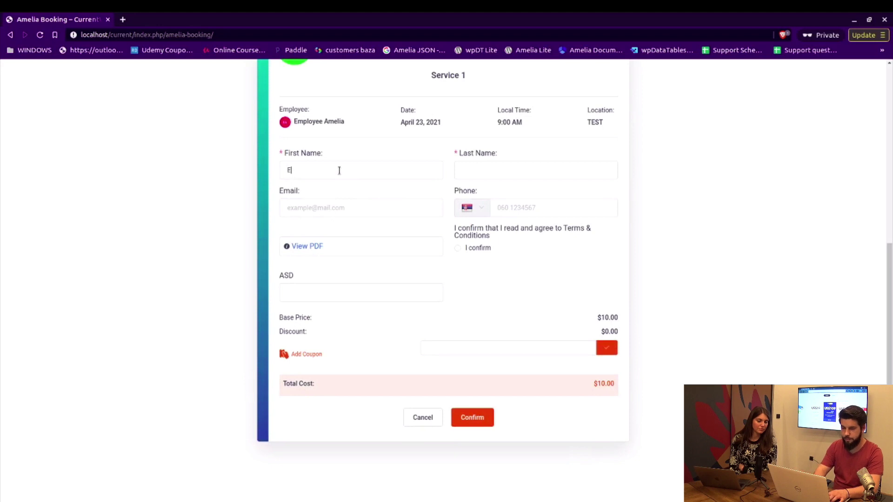
pyautogui.write('MAIL')
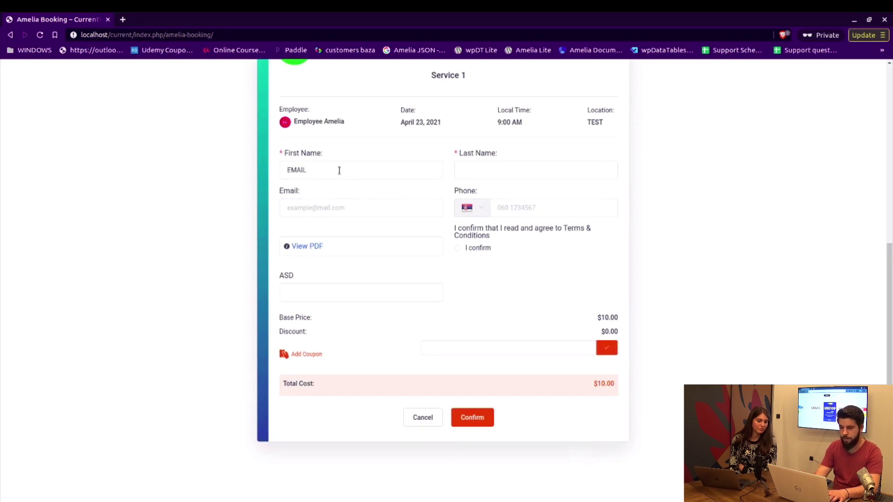
pyautogui.press('Tab')
pyautogui.write('TES')
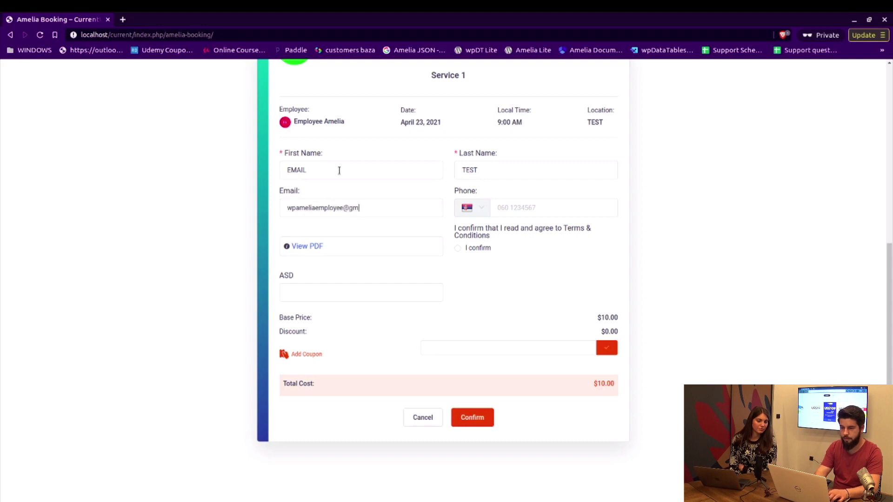
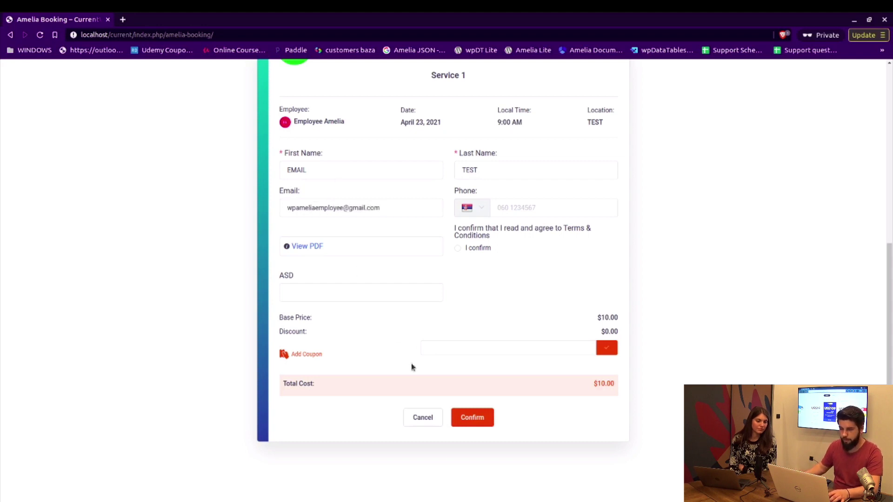
pyautogui.click(465, 418)
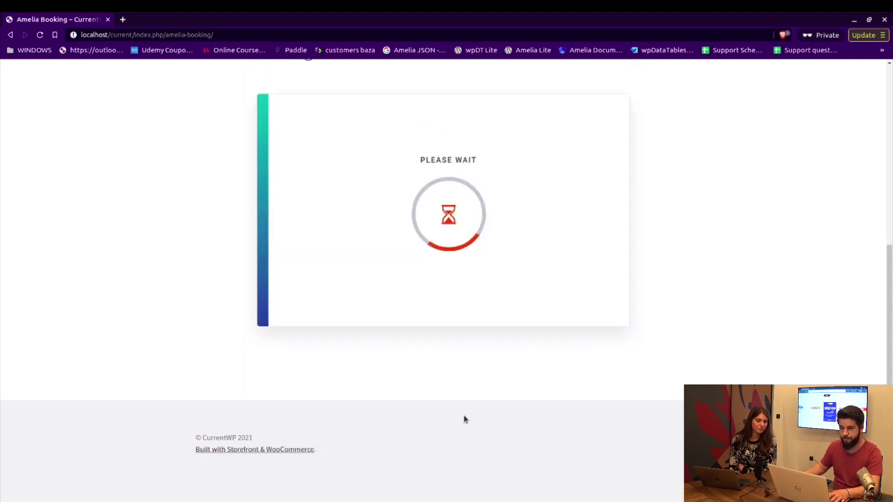
# Switch to the other Gmail inbox to look for the new email.
pyautogui.hotkey('alt', 'Tab')
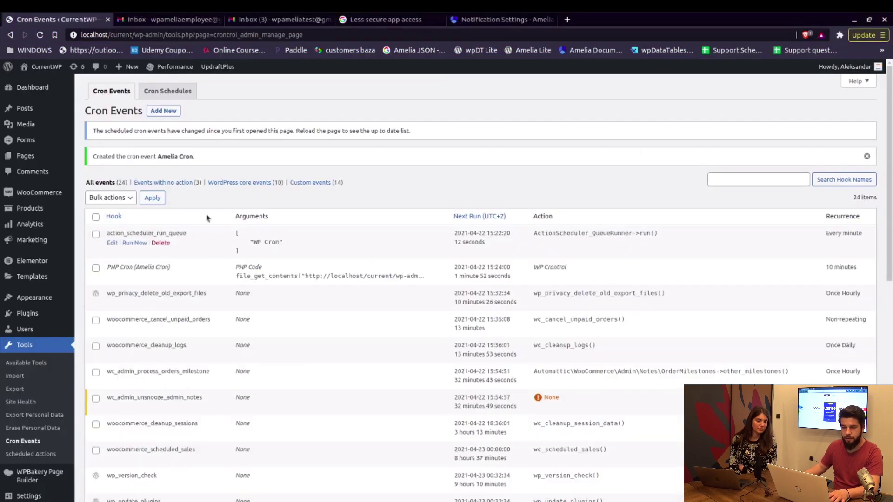
pyautogui.scroll(-3, 396, 231)
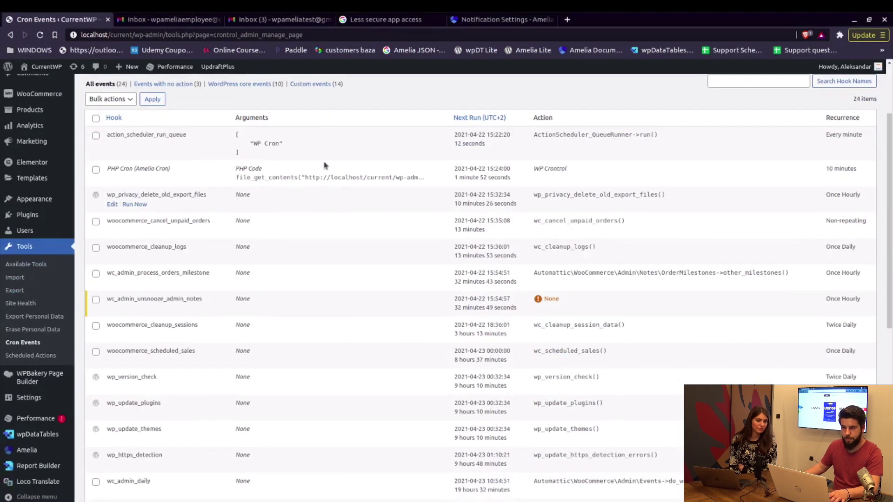
pyautogui.click(259, 20)
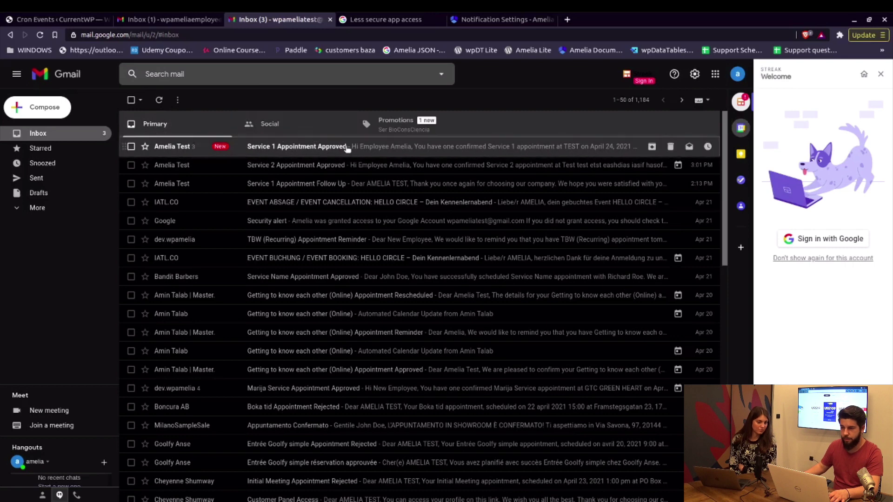
# Read the new Service 1 Appointment Approved email in both Gmail inboxes.
pyautogui.click(492, 143)
pyautogui.scroll(-2, 251, 279)
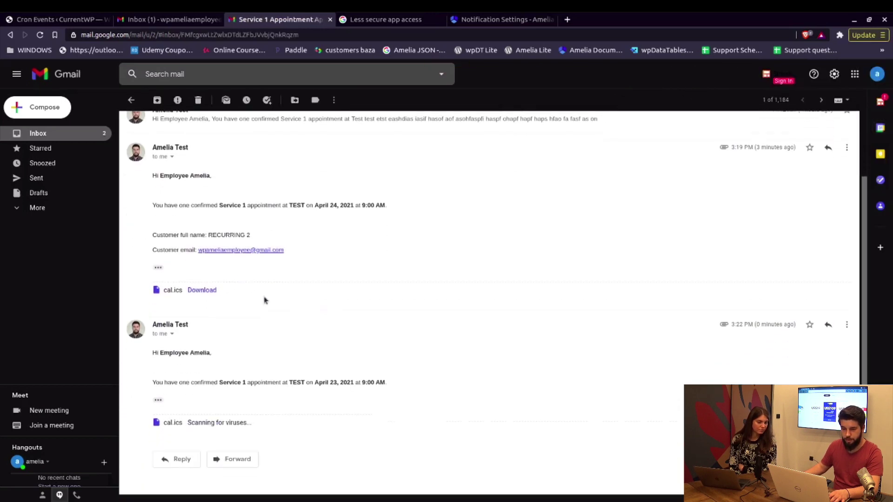
pyautogui.scroll(-2, 310, 240)
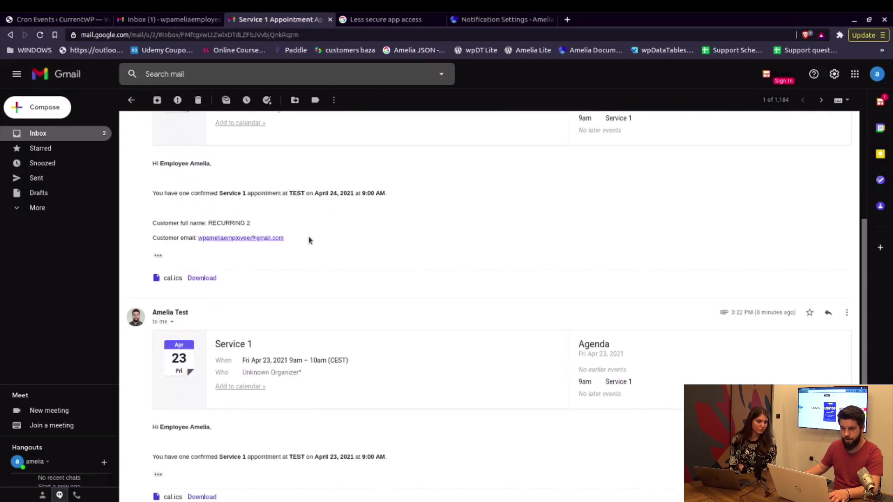
pyautogui.scroll(-2, 366, 261)
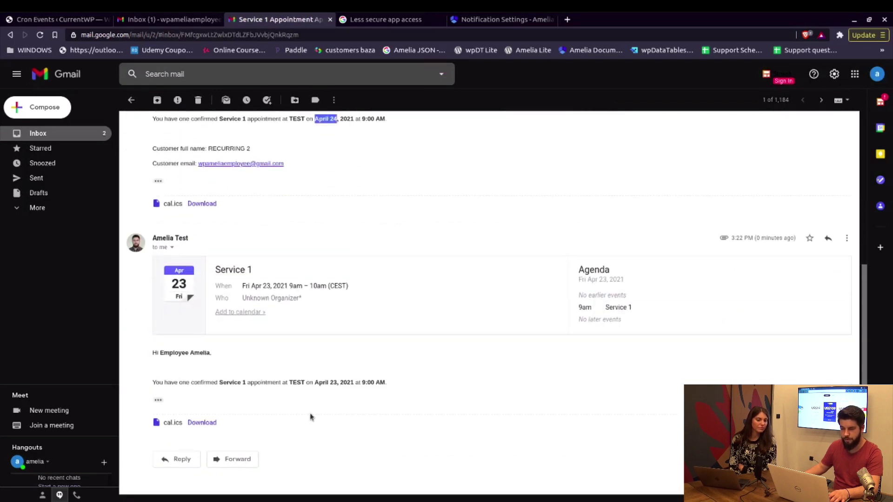
pyautogui.click(73, 134)
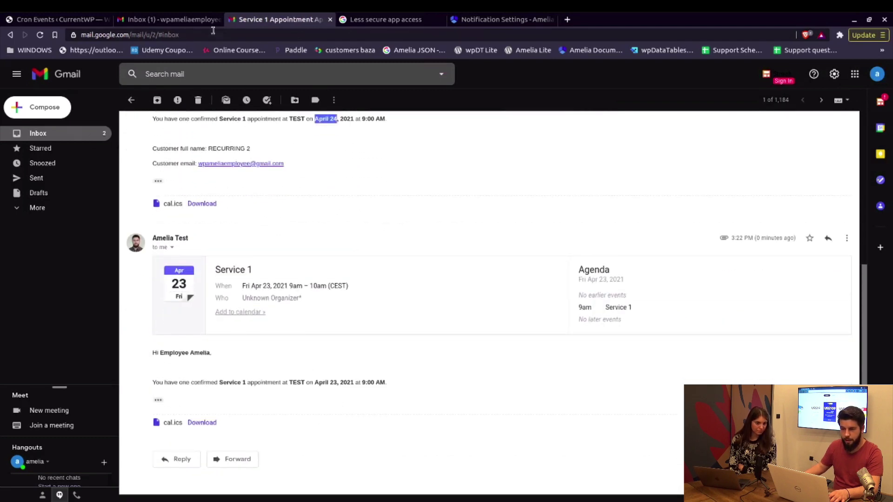
pyautogui.hotkey('ctrl', 'pageup')
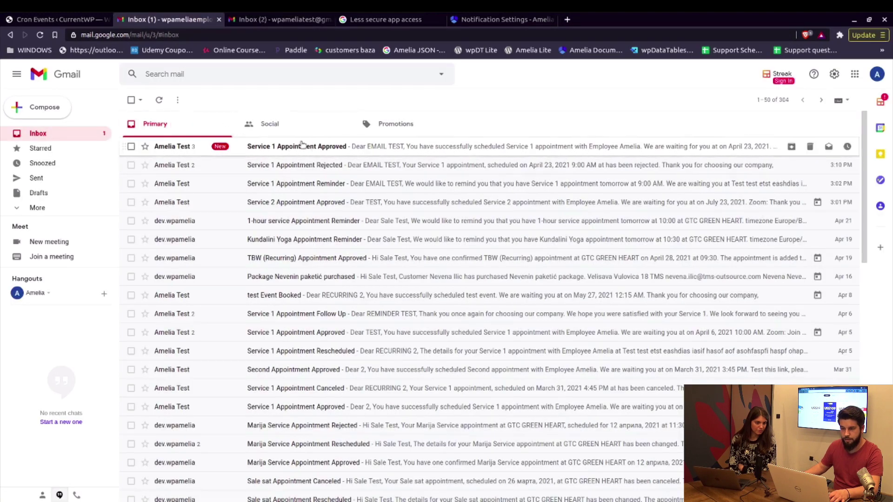
pyautogui.click(302, 145)
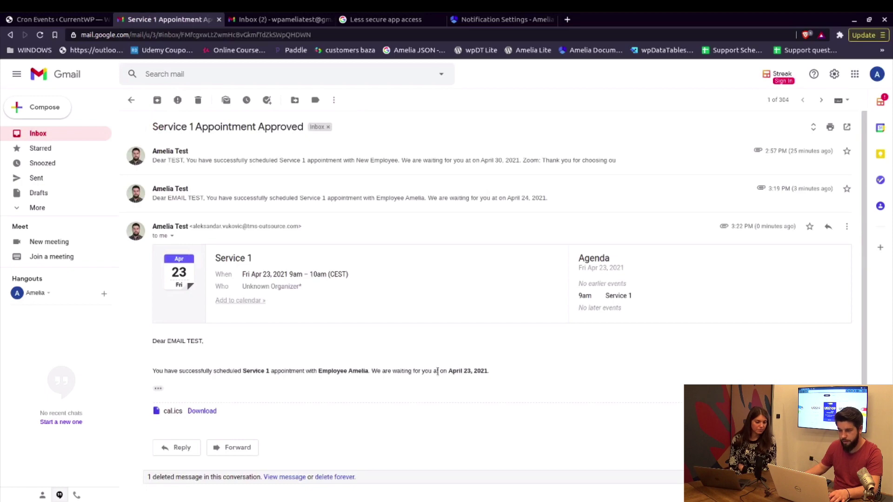
pyautogui.click(54, 135)
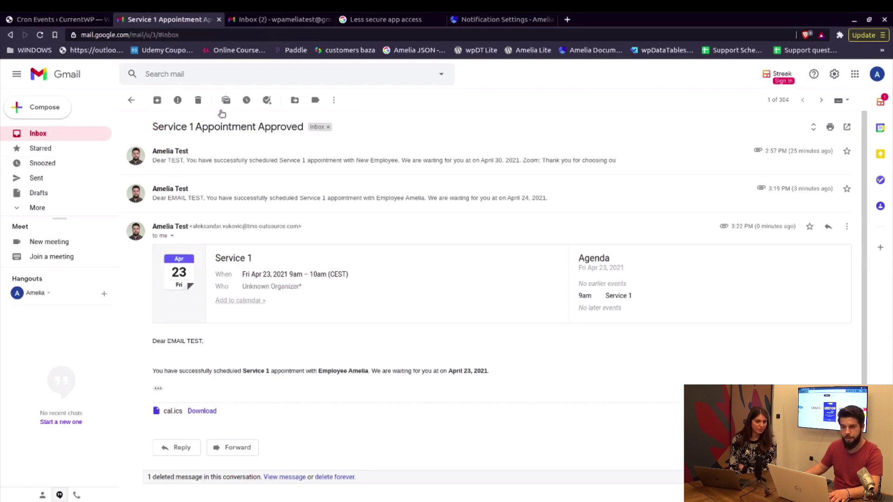
# Go to Amelia > Notifications from the WordPress admin sidebar.
pyautogui.click(49, 22)
pyautogui.scroll(-2, 130, 298)
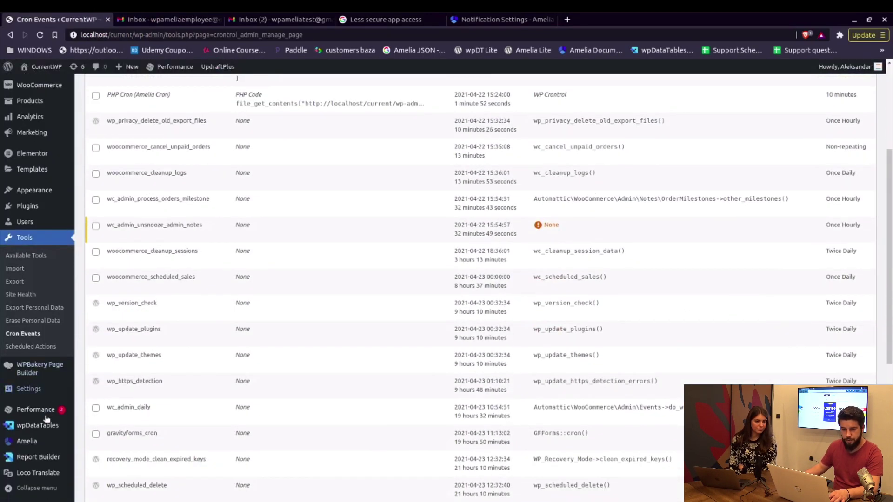
pyautogui.moveTo(39, 444)
pyautogui.click(99, 454)
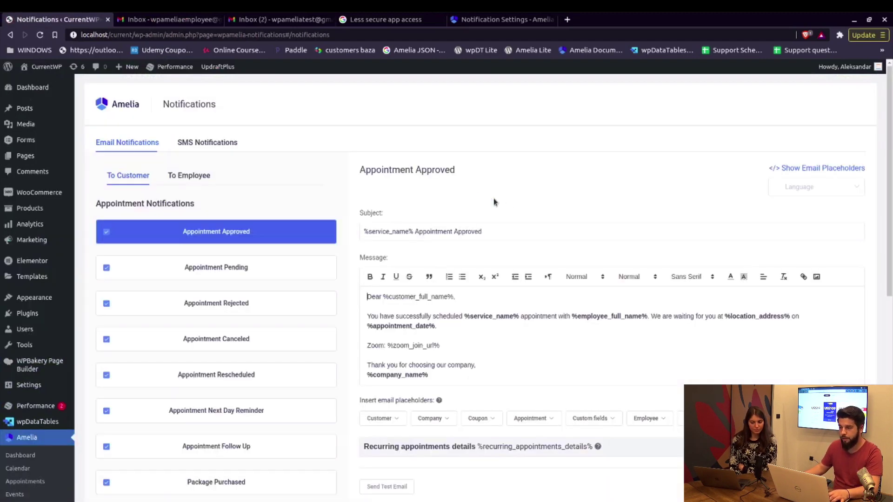
# Open Appointment Next Day Reminder and confirm it is scheduled for 10:00.
pyautogui.click(250, 416)
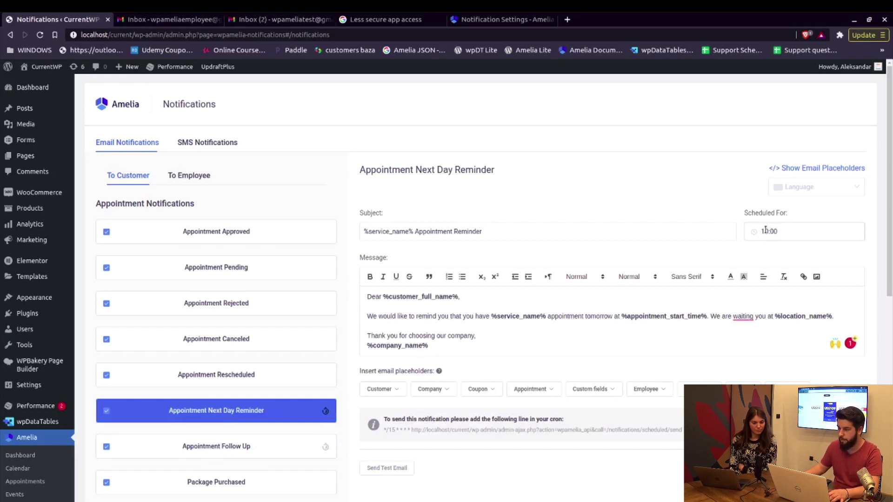
pyautogui.click(765, 229)
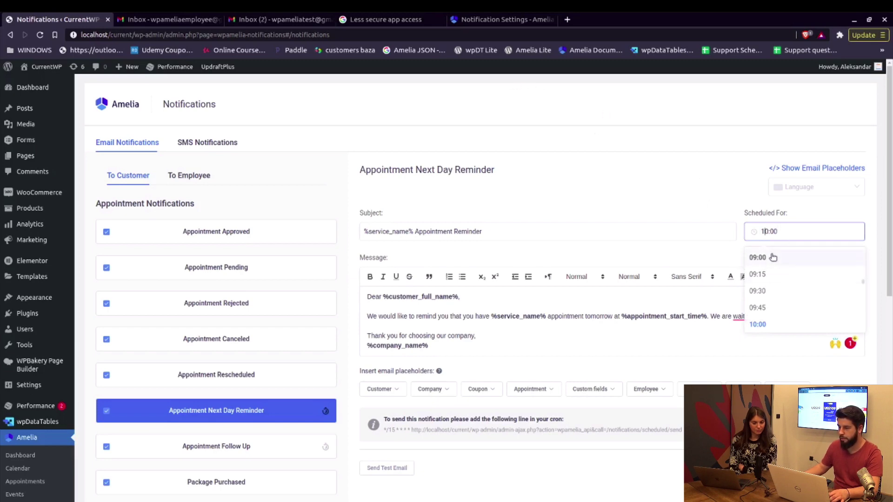
pyautogui.scroll(-1, 781, 287)
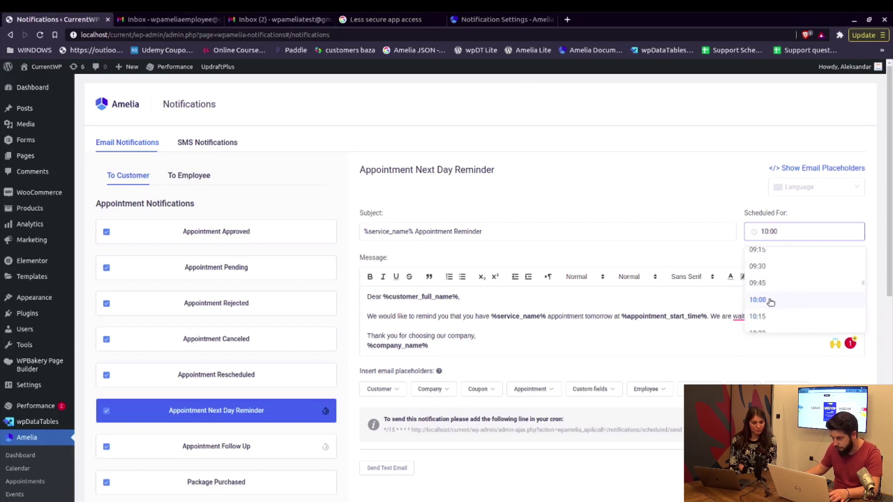
pyautogui.click(713, 200)
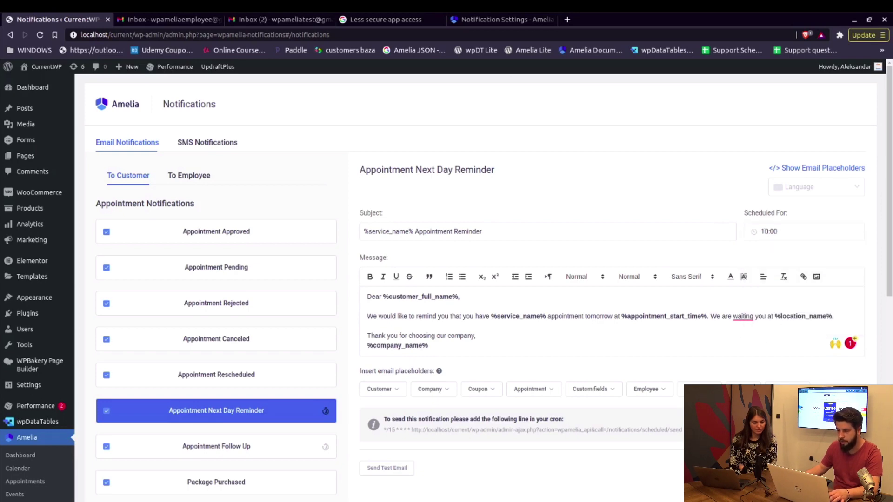
# Copy the reminder's cron URL from the info box.
pyautogui.moveTo(412, 430); pyautogui.dragTo(662, 430)
pyautogui.rightClick(671, 430)
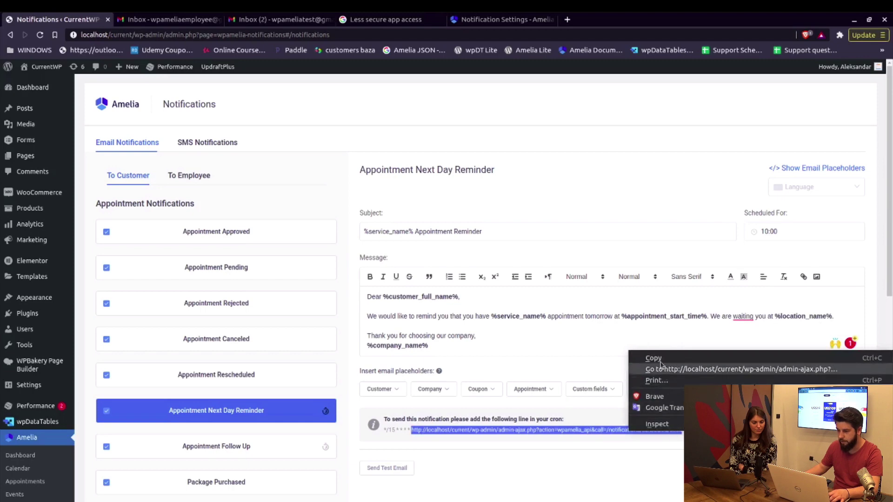
pyautogui.click(640, 361)
# Load the copied cron URL in a new tab and inspect the success response.
pyautogui.click(567, 19)
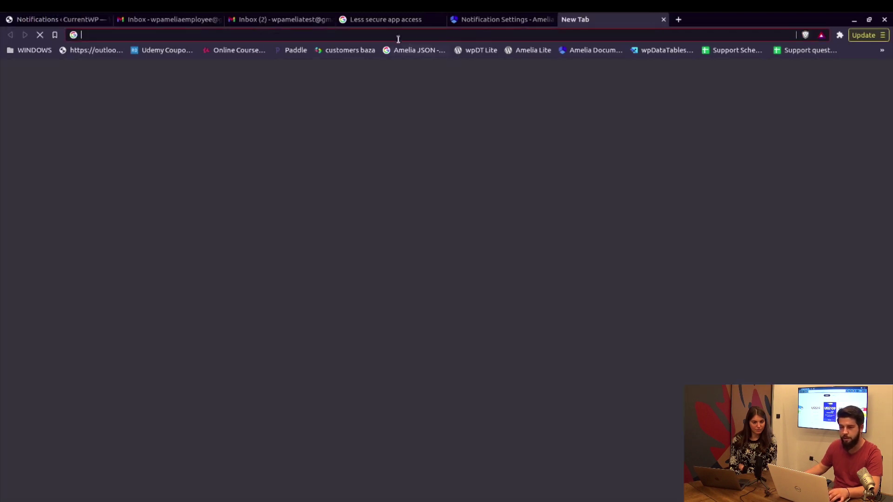
pyautogui.hotkey('ctrl', 'v')
pyautogui.press('Return')
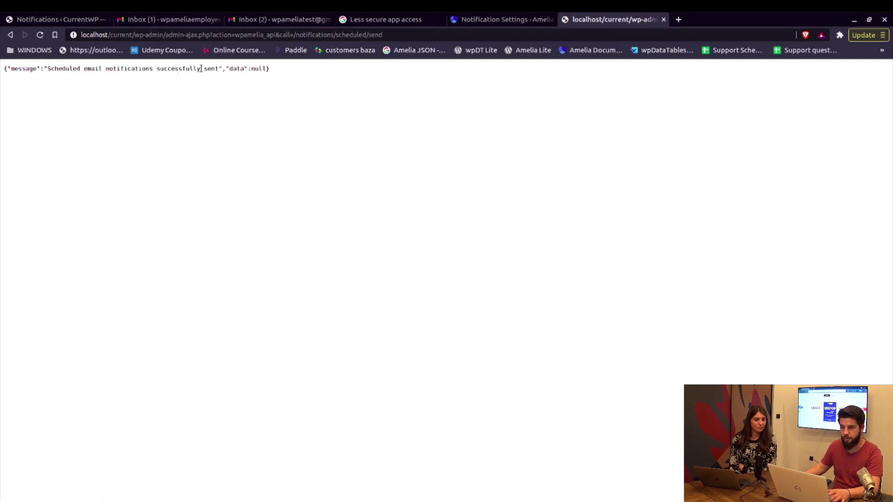
pyautogui.moveTo(230, 70); pyautogui.dragTo(266, 69)
pyautogui.click(250, 70)
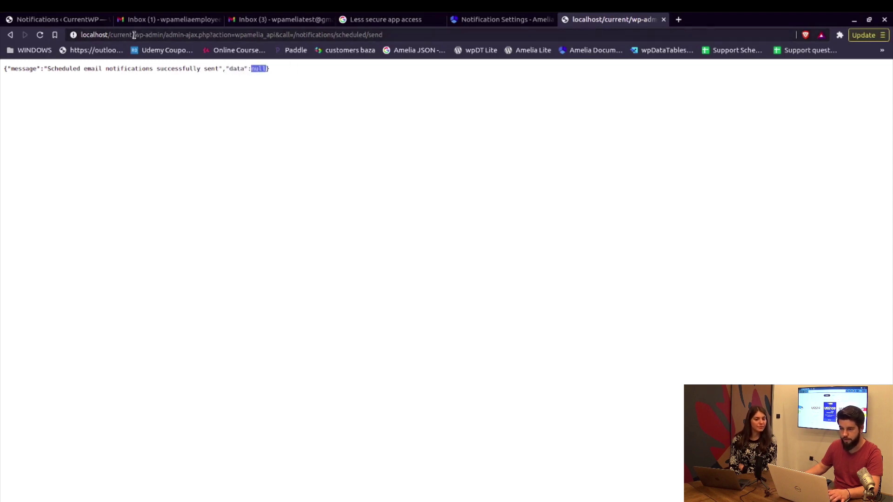
pyautogui.click(163, 21)
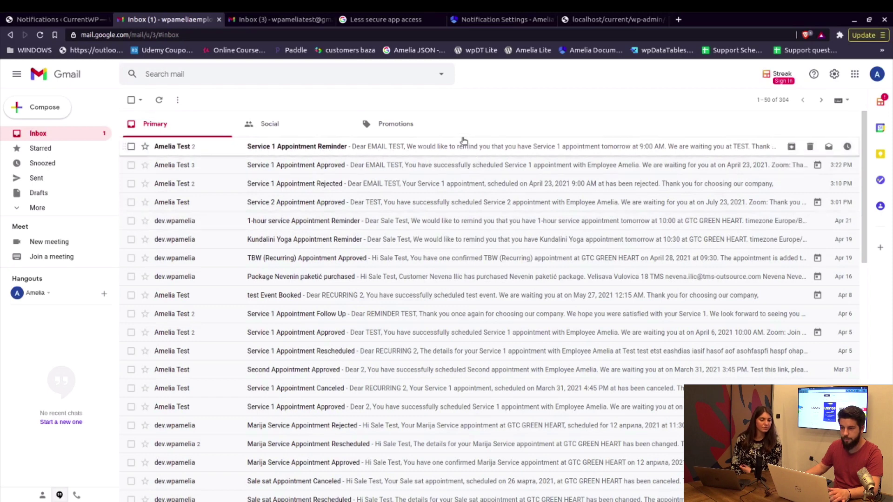
# Read the Service 1 Appointment Reminder email in both the customer's and employee's inboxes.
pyautogui.click(444, 148)
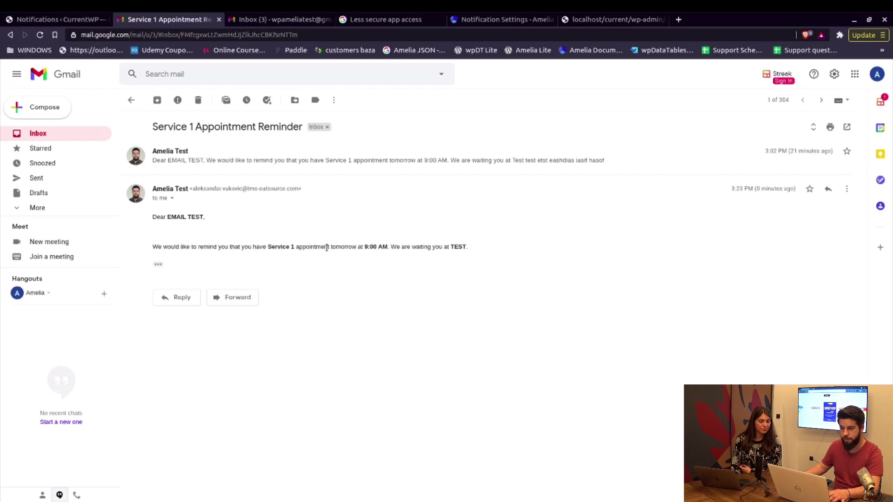
pyautogui.click(281, 19)
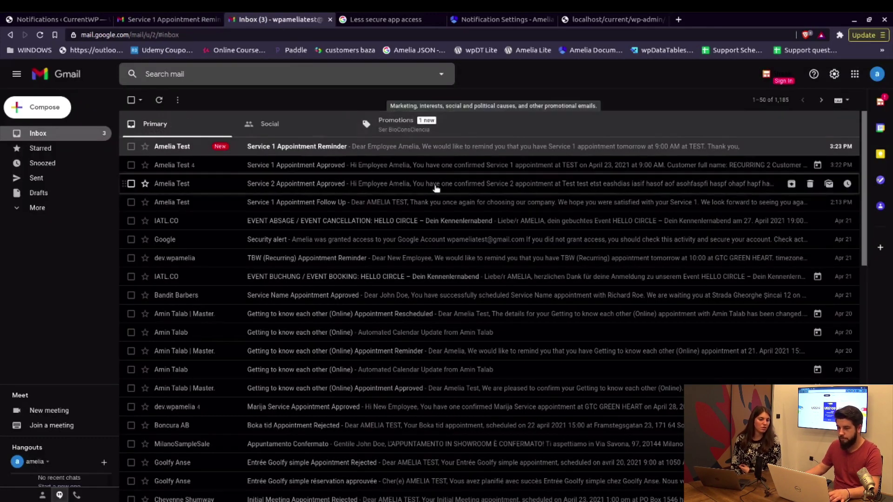
pyautogui.click(438, 154)
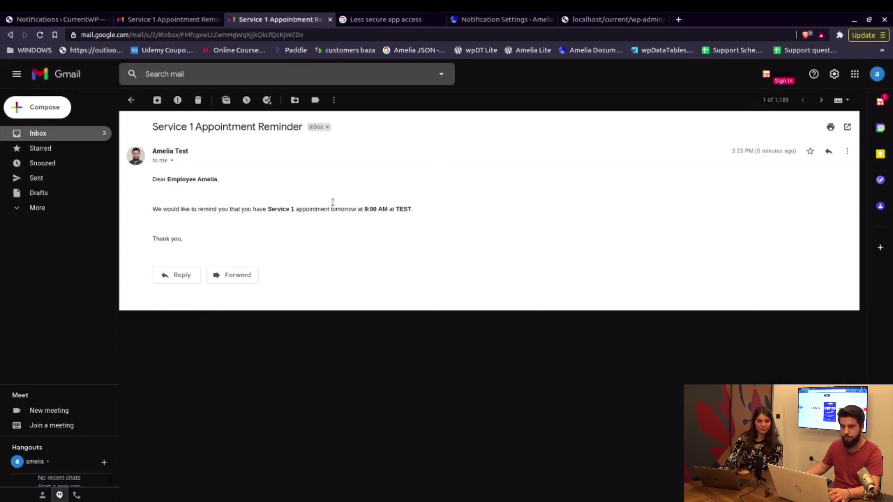
pyautogui.click(166, 22)
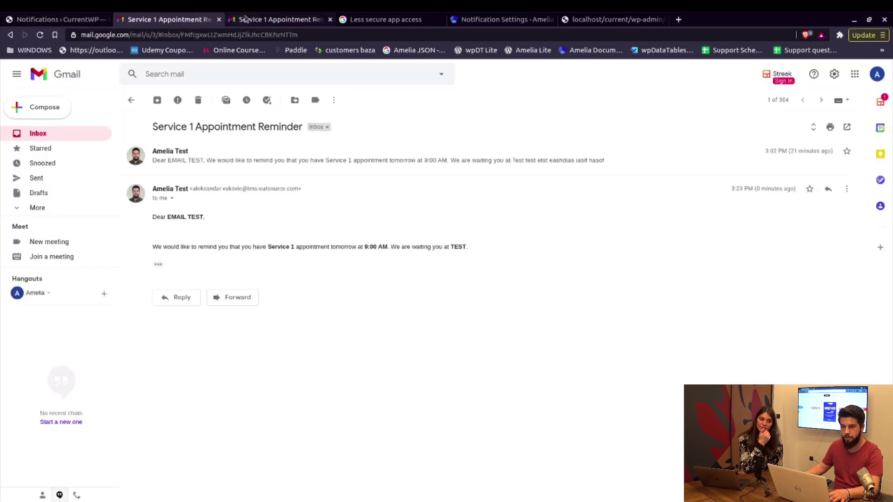
pyautogui.click(251, 19)
pyautogui.click(160, 23)
# Go back to Amelia's Next Day Reminder notification settings.
pyautogui.click(42, 24)
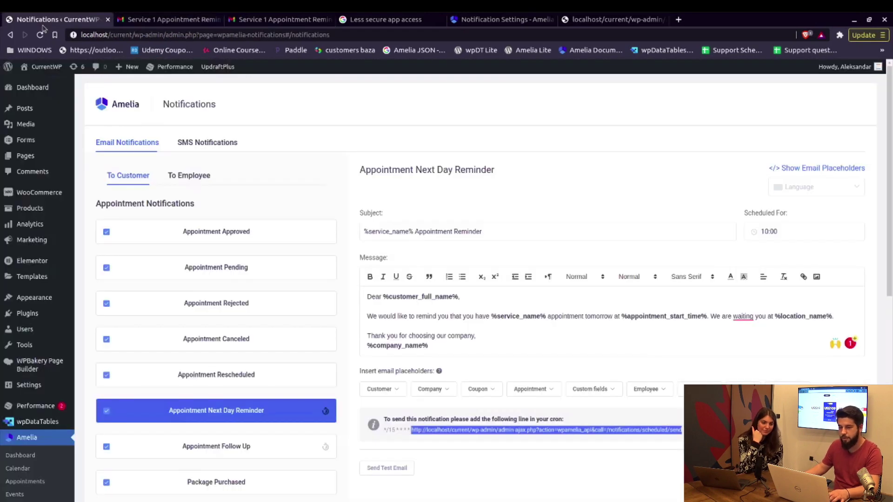
pyautogui.scroll(-5, 419, 186)
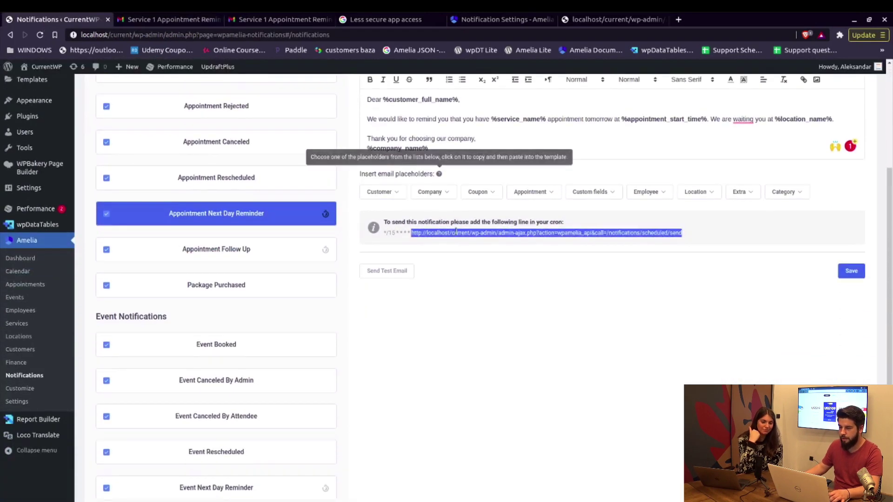
pyautogui.scroll(3, 469, 228)
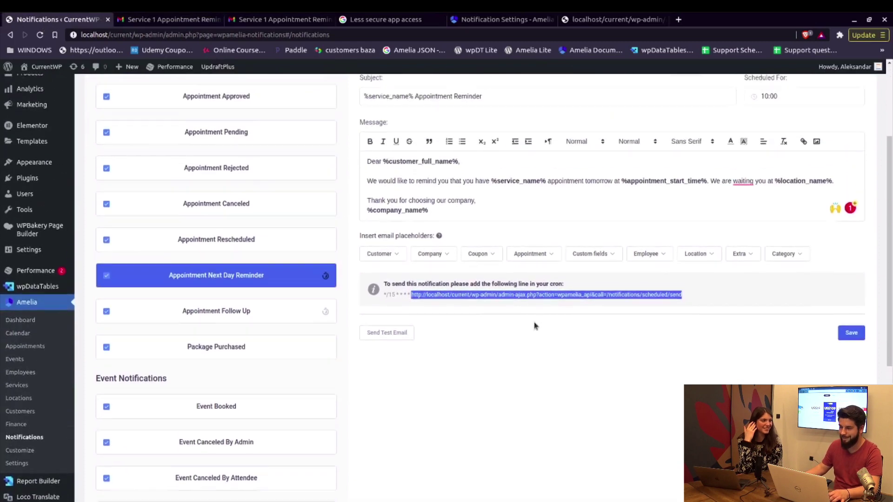